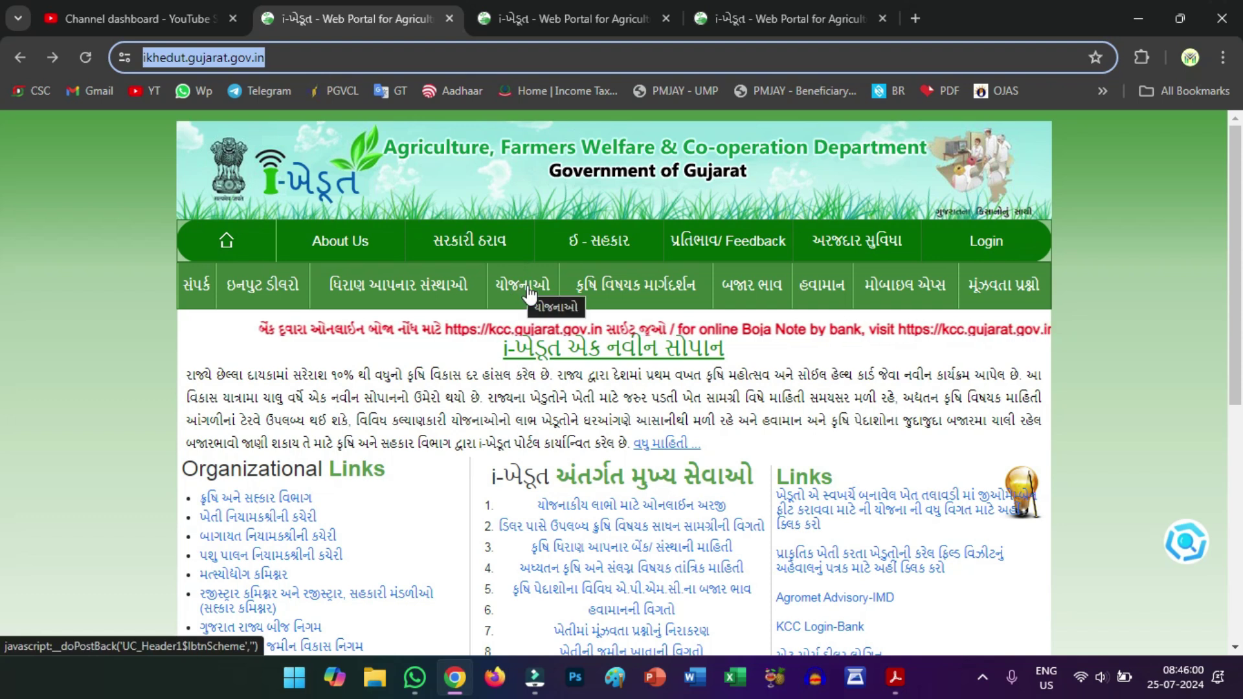
Open the women trainees' stipend scheme, મહિલા તાલીમાર્થીઓને વૃતીકા (સ્ટાઇપેંડ), from the already loaded list of horticulture schemes.
left_click(519, 2)
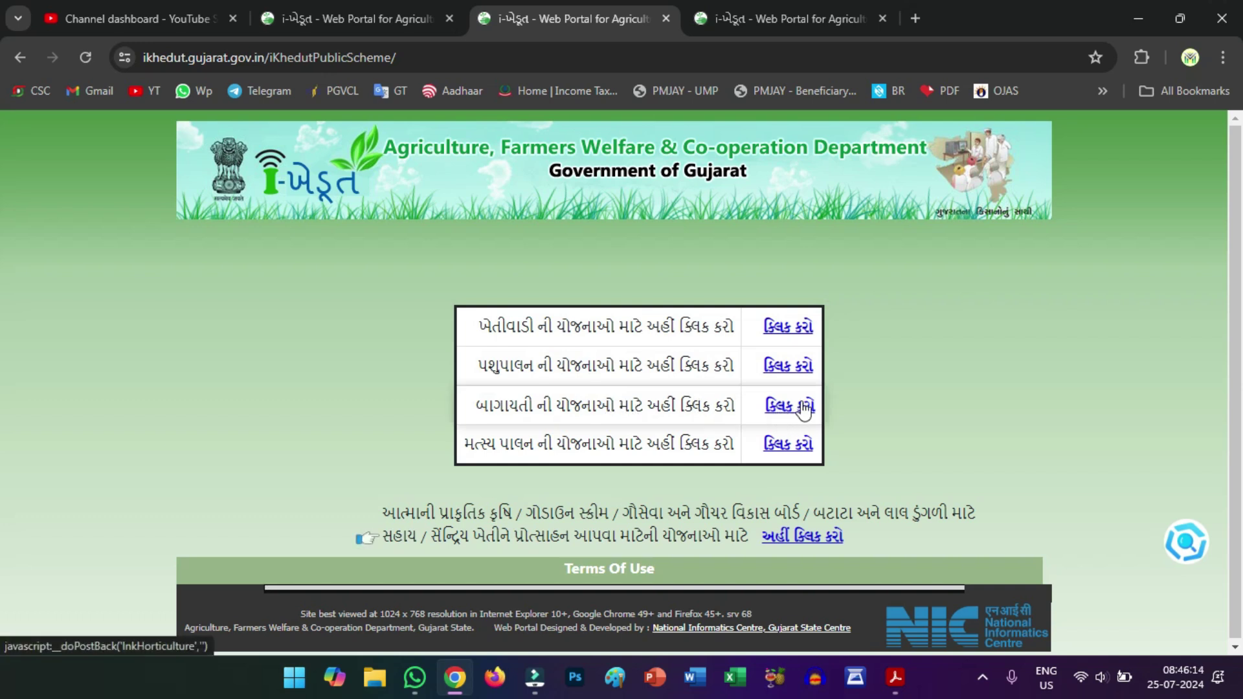
left_click(796, 20)
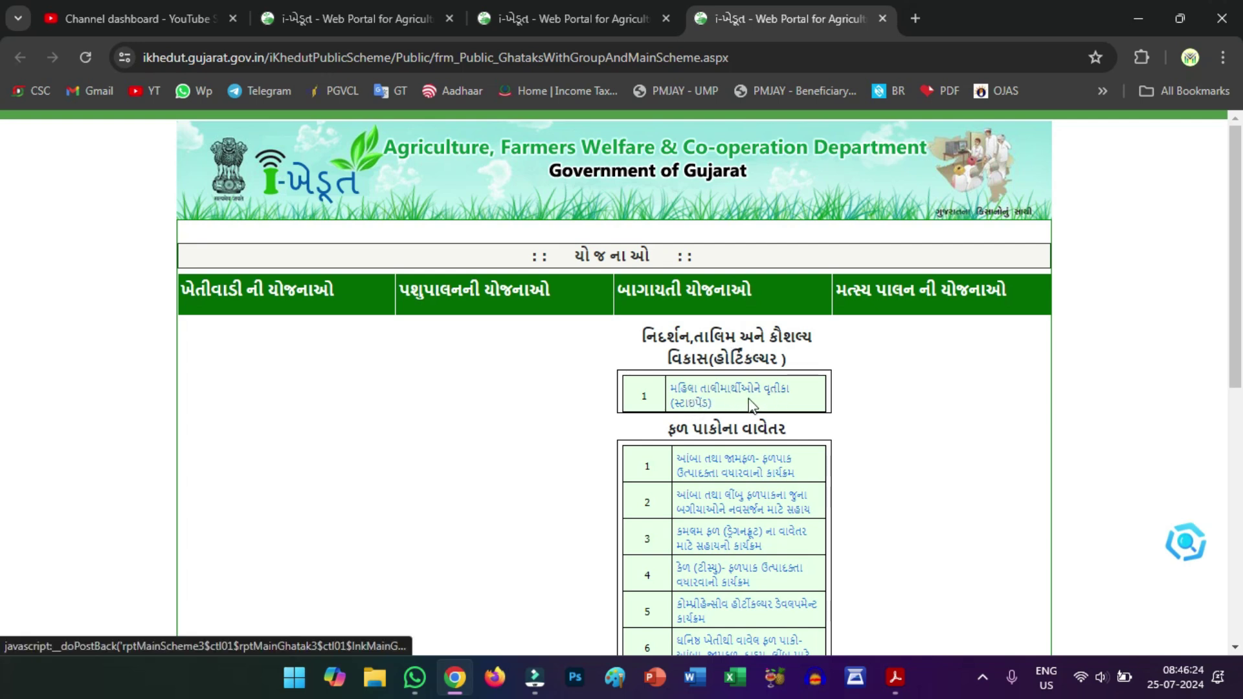
left_click(704, 405)
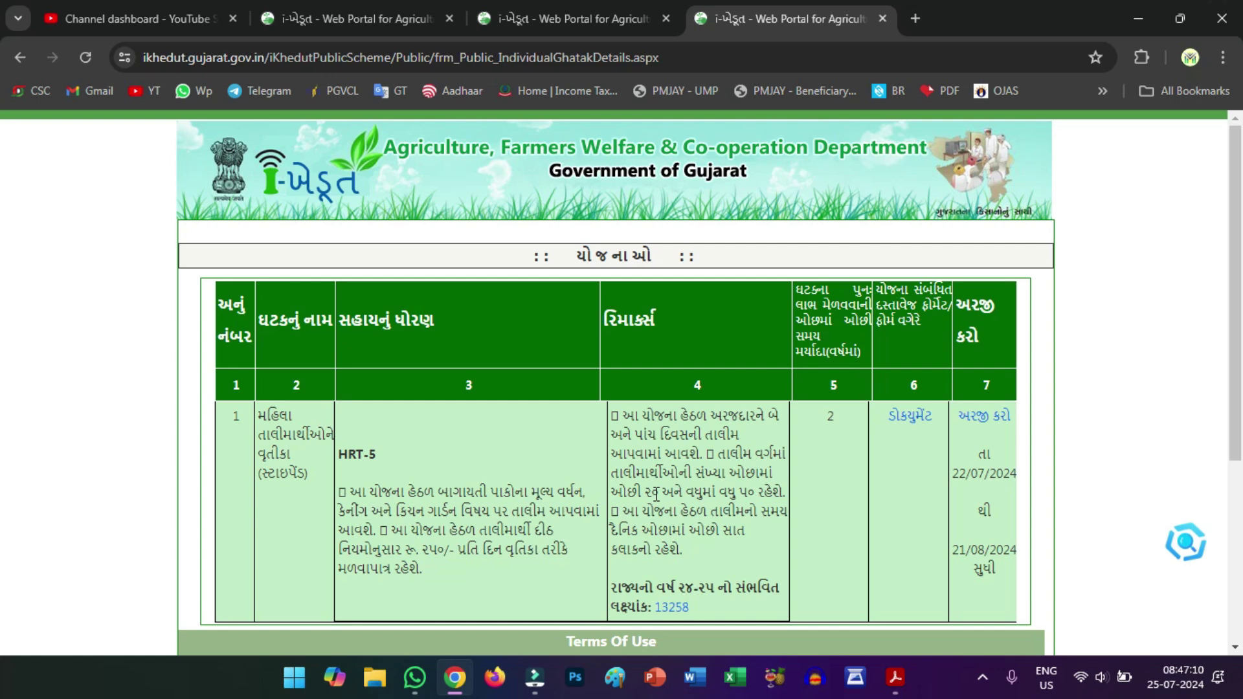
Review the stipend scheme's assistance terms, remarks and minimum interval before the benefit can be claimed again.
scroll(707, 550, "down", 2)
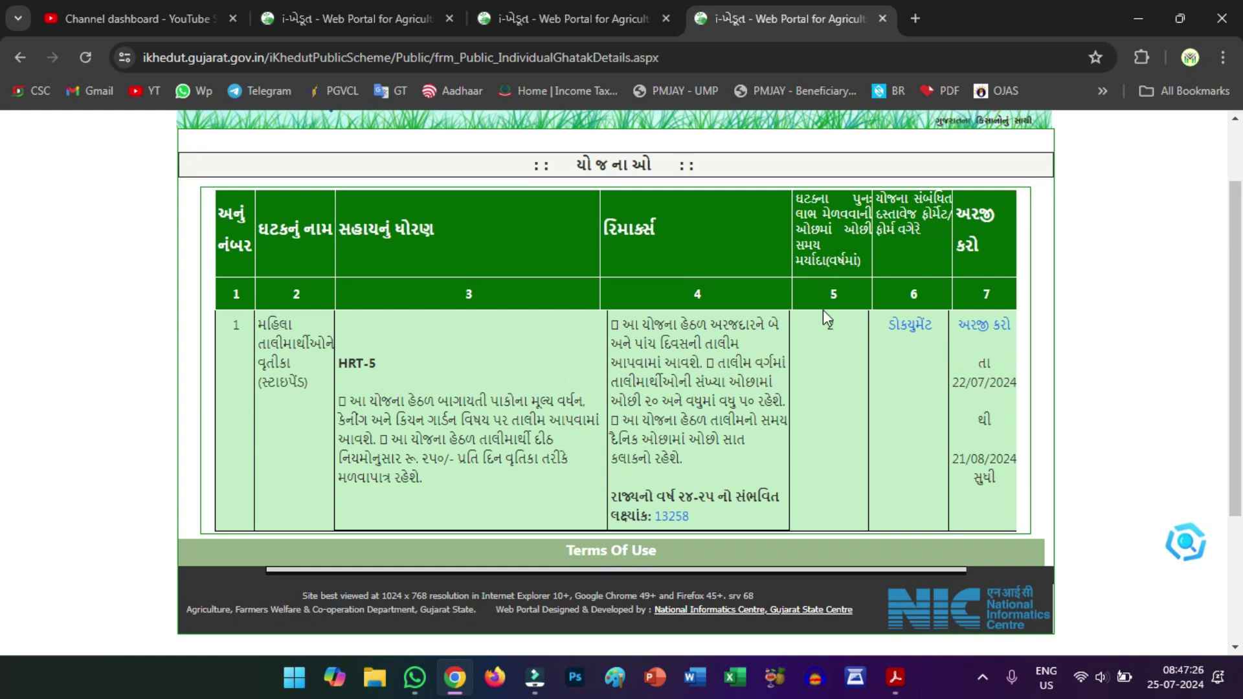
double_click(831, 326)
left_click(834, 346)
View the stipend scheme's required document list in a maximized window and close it after reading.
left_click(906, 326)
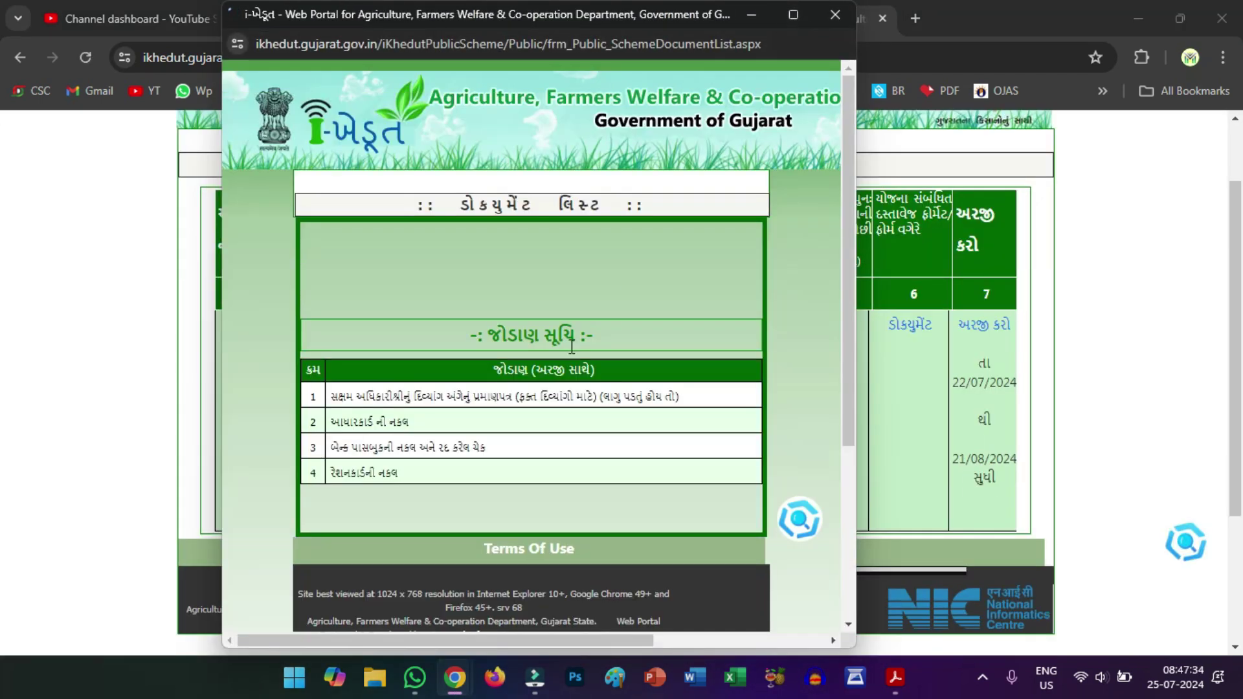
left_click(791, 14)
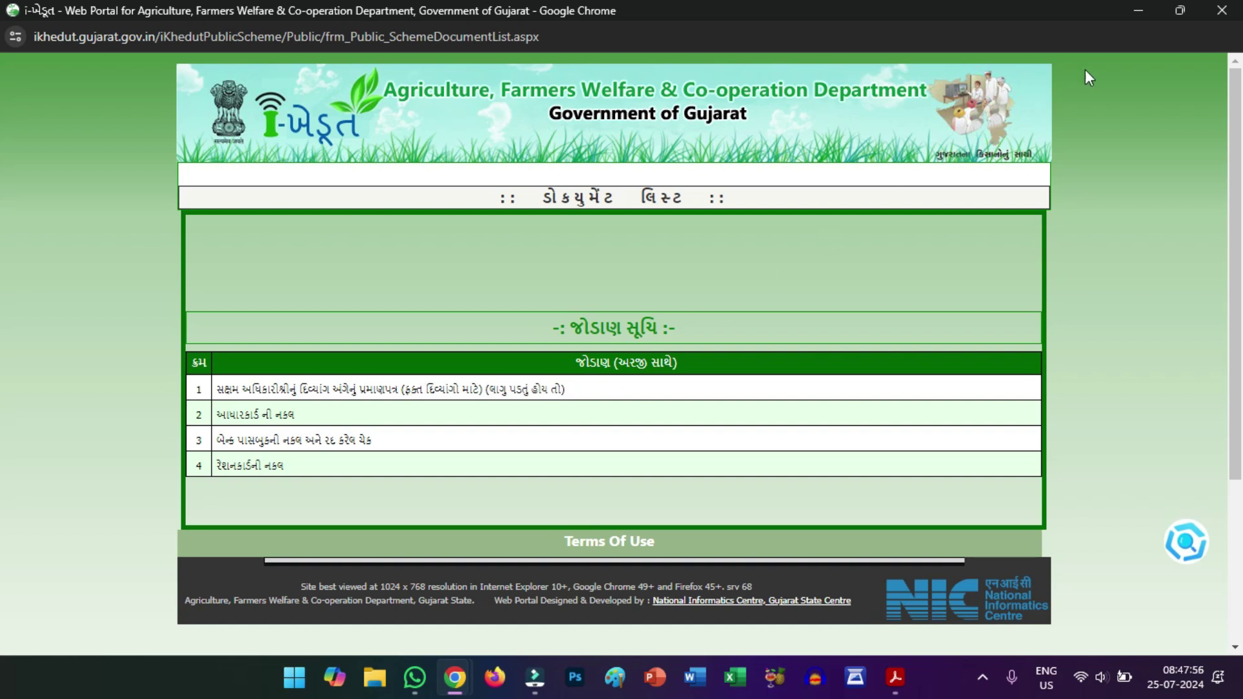
left_click(1222, 10)
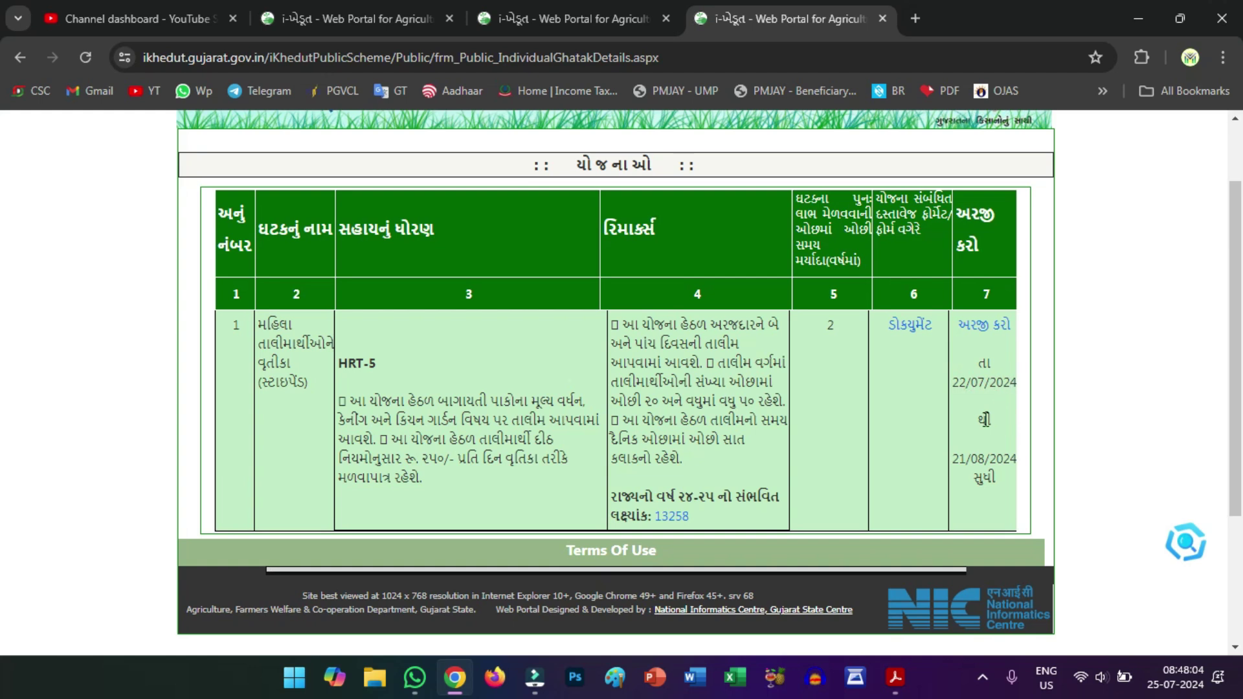
Check the scheme's application closing date and open its online application page.
left_click_drag(950, 455, 1008, 484)
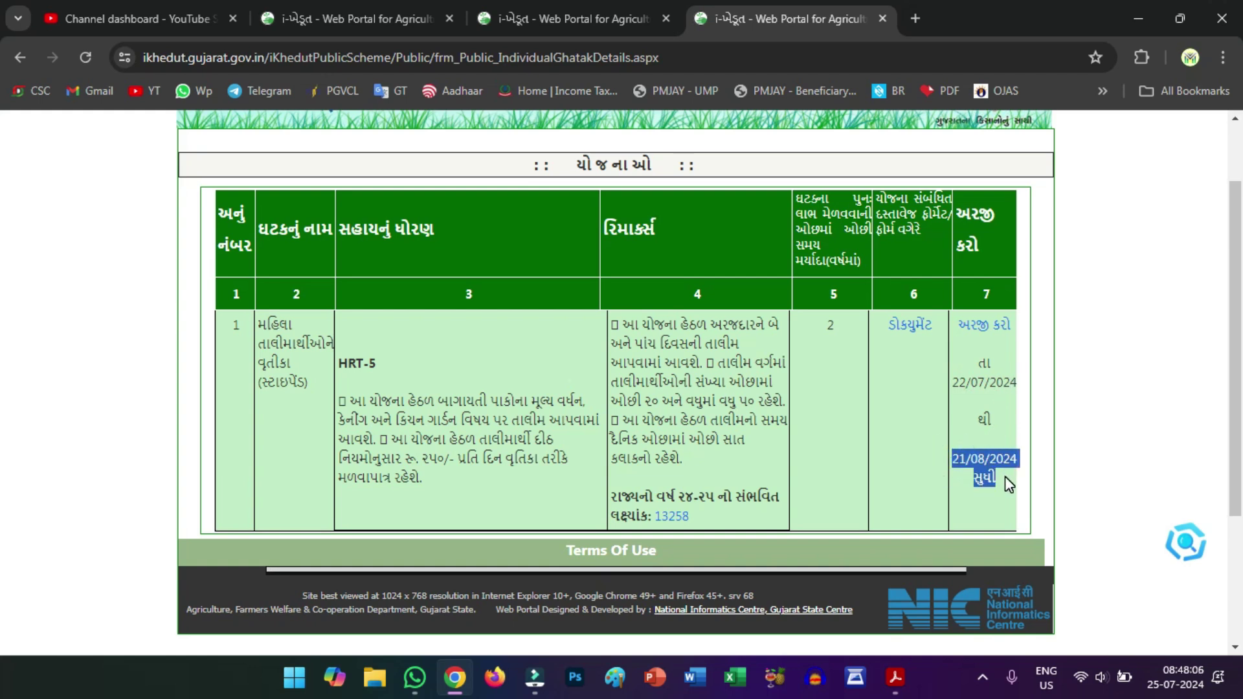
left_click(1003, 473)
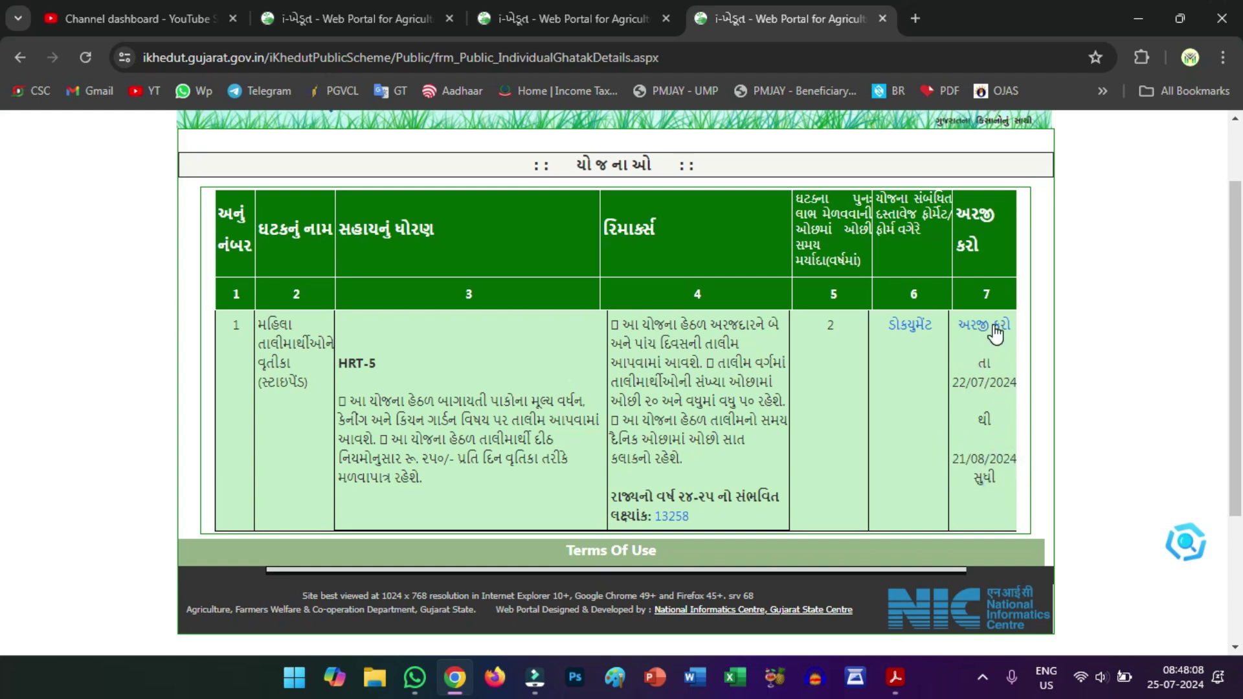
left_click(991, 331)
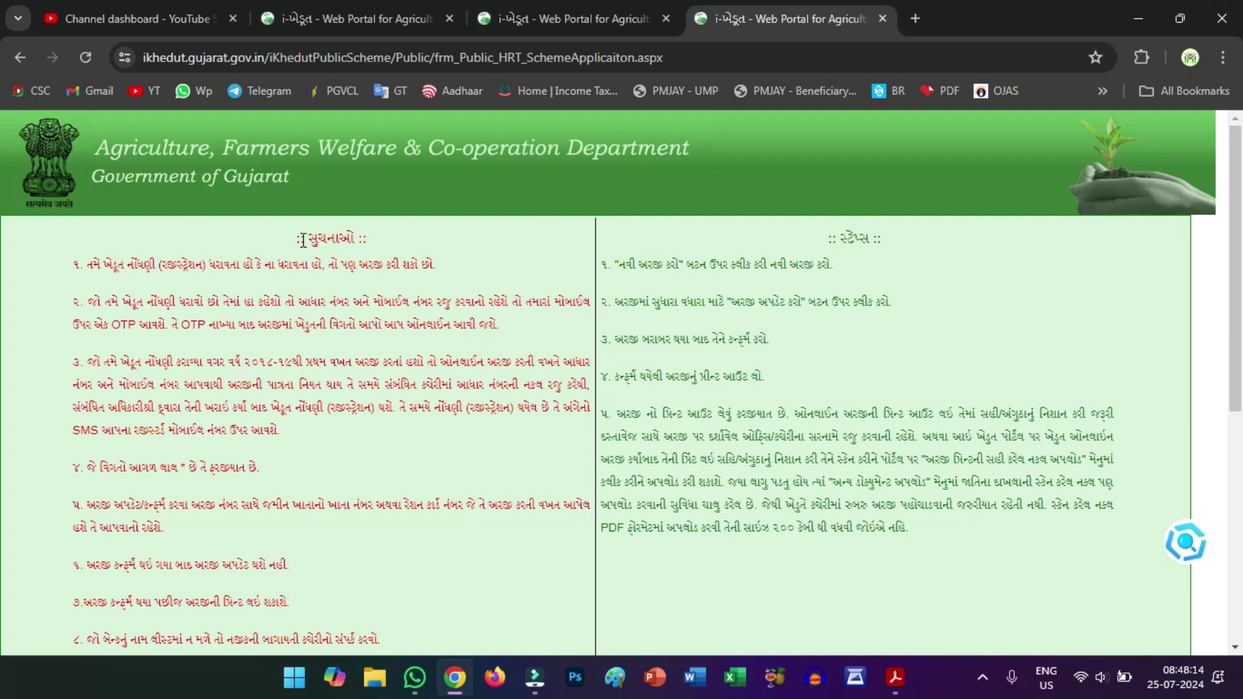
Answer ના to the registered-applicant question below the instructions and continue with the application.
scroll(366, 314, "down", 3)
scroll(369, 318, "down", 1)
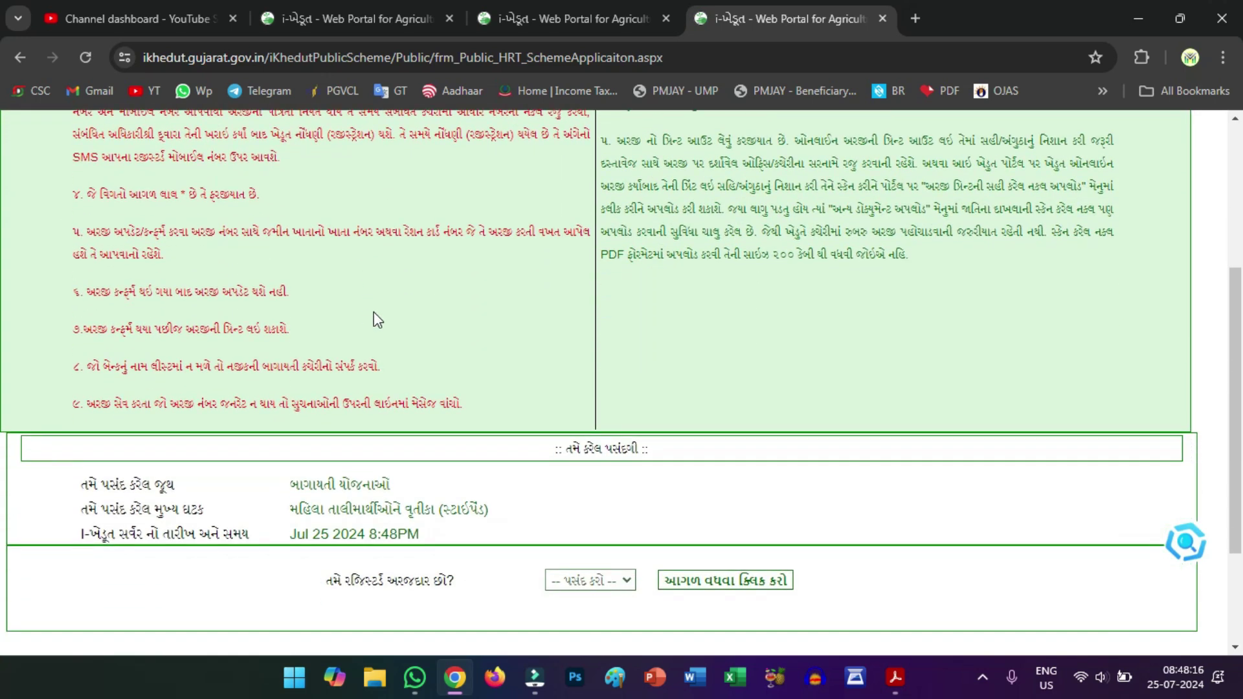
scroll(415, 341, "down", 2)
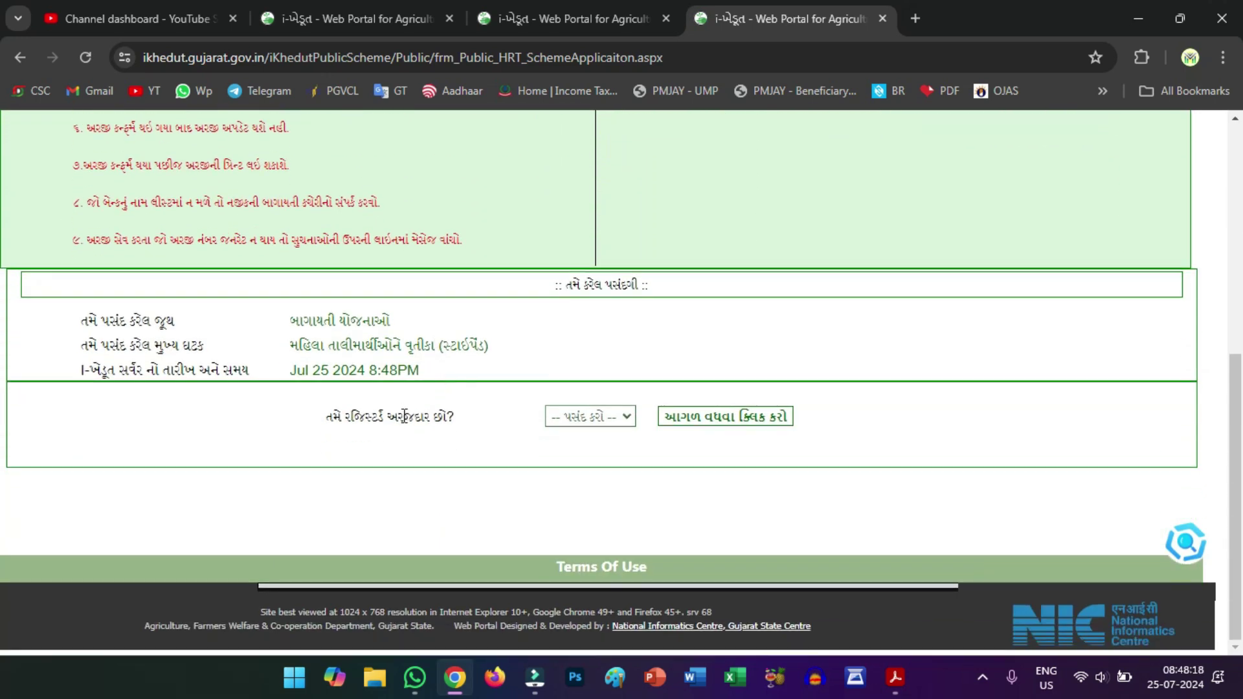
left_click(582, 416)
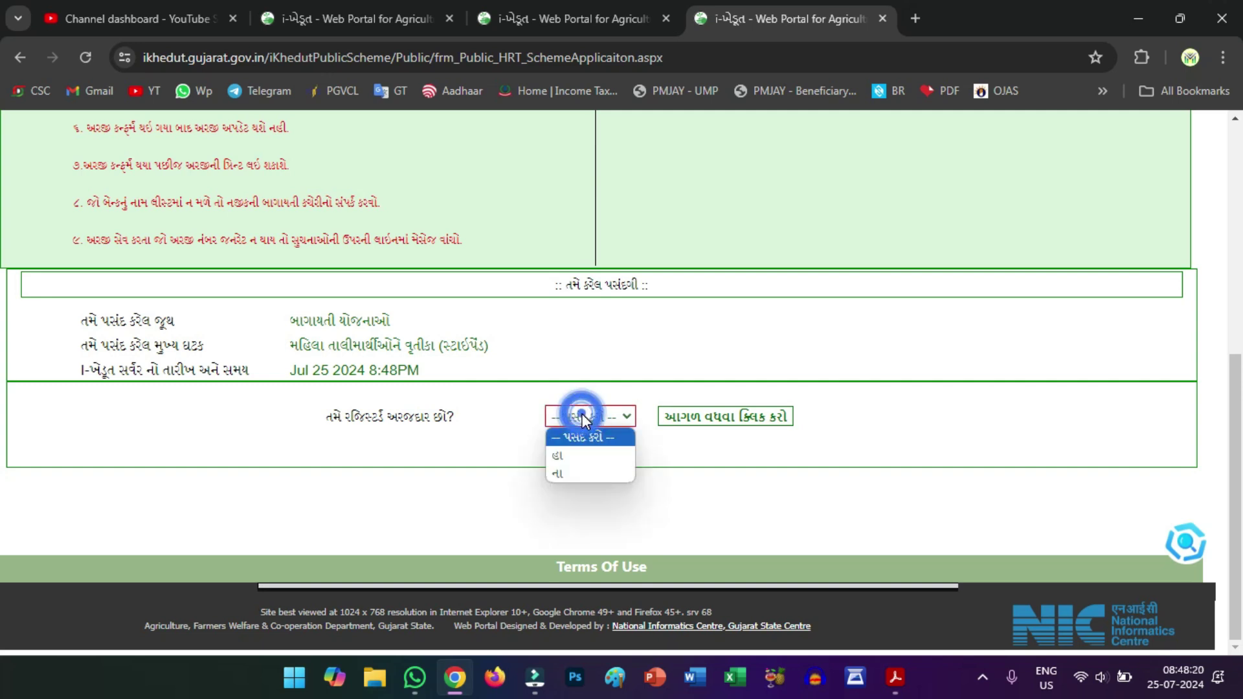
left_click(572, 471)
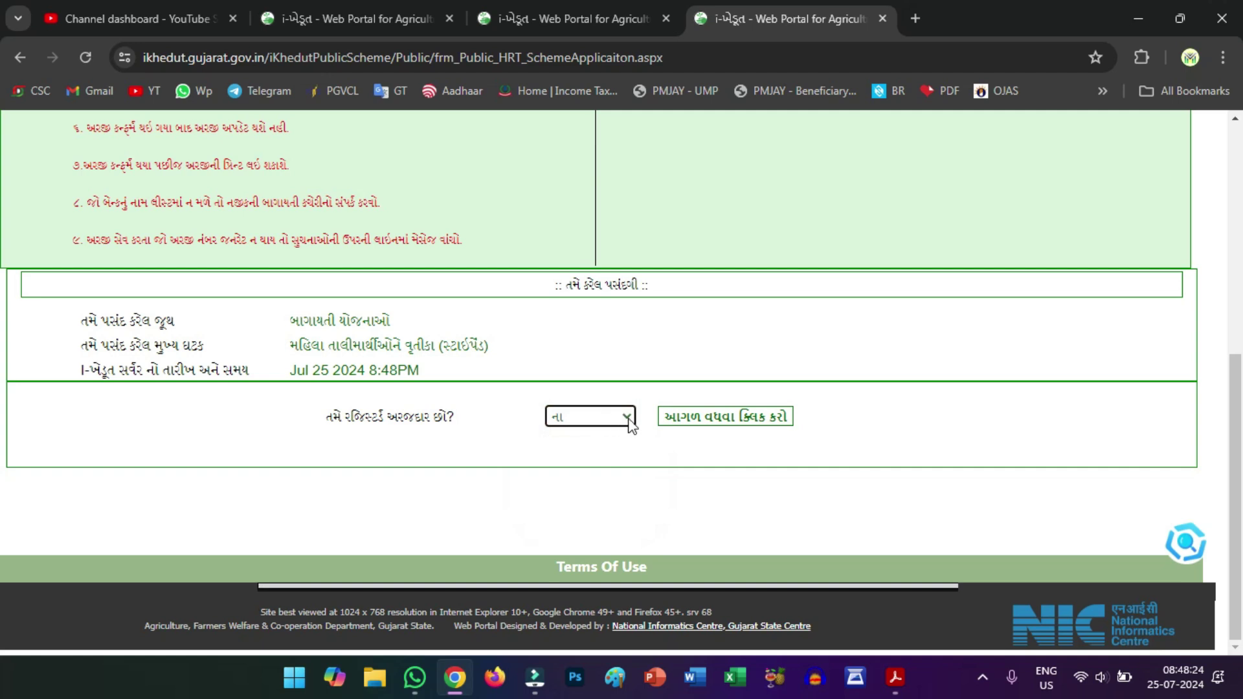
left_click(676, 423)
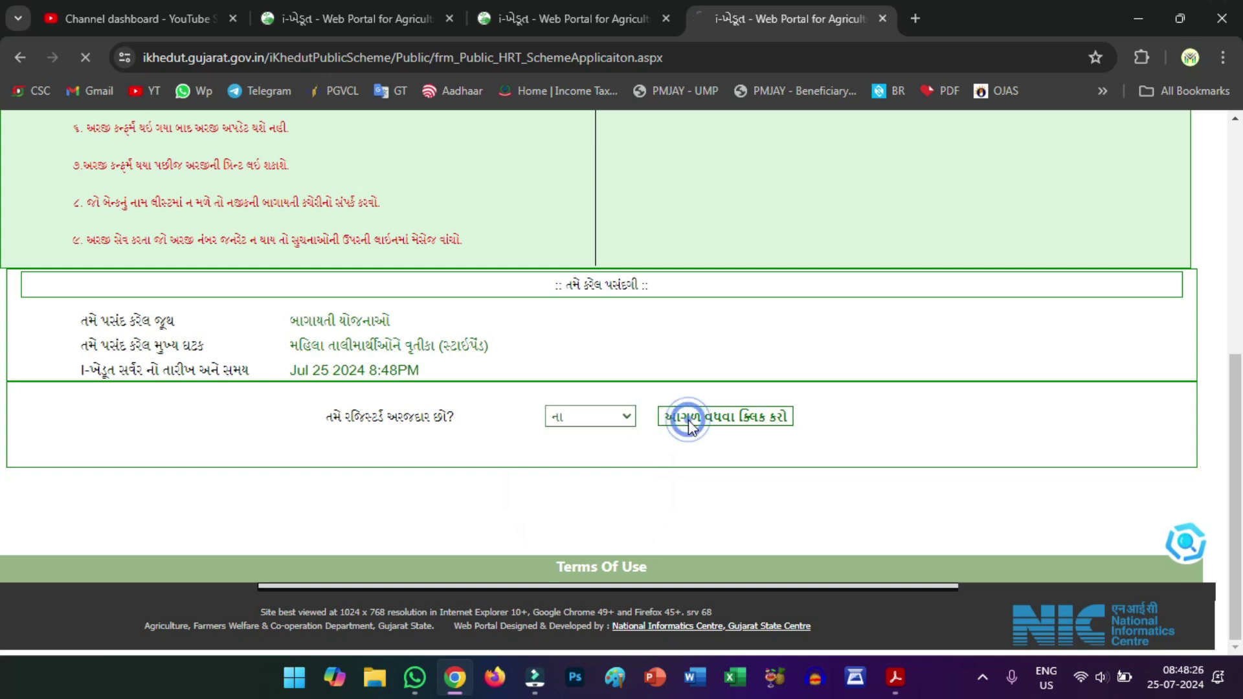
Open a new application form for the selected stipend scheme at the applicant details section.
scroll(582, 398, "down", 8)
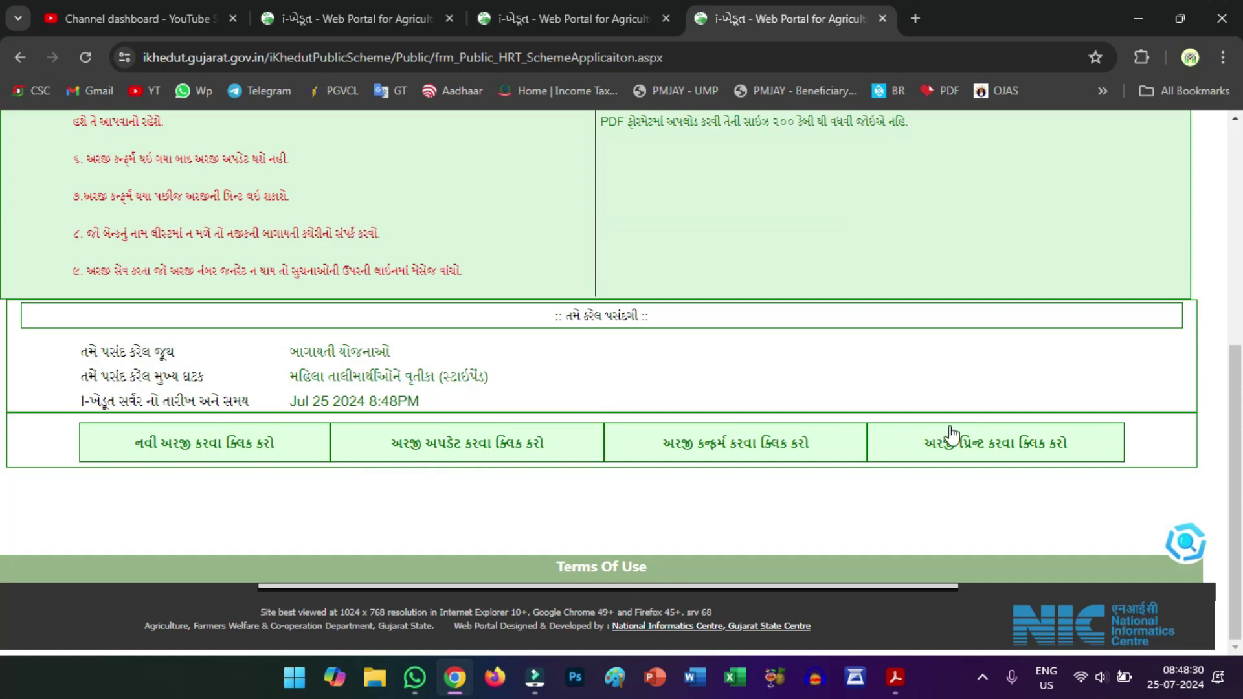
left_click(205, 443)
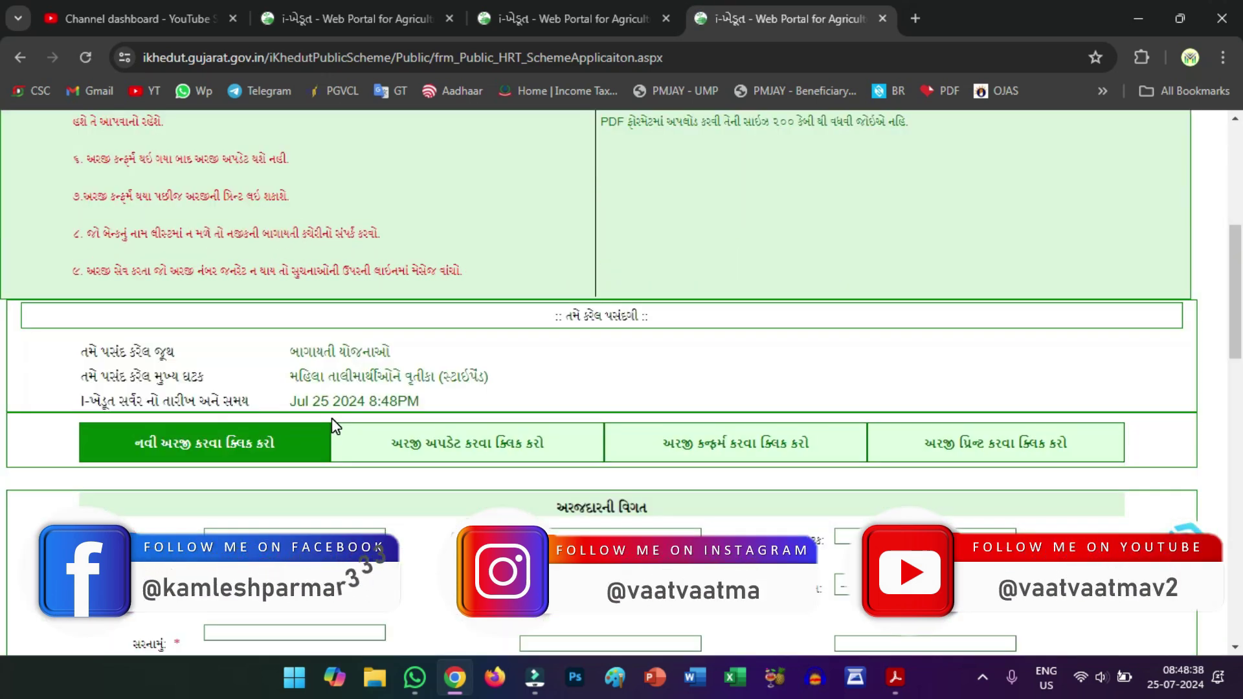
scroll(331, 426, "down", 3)
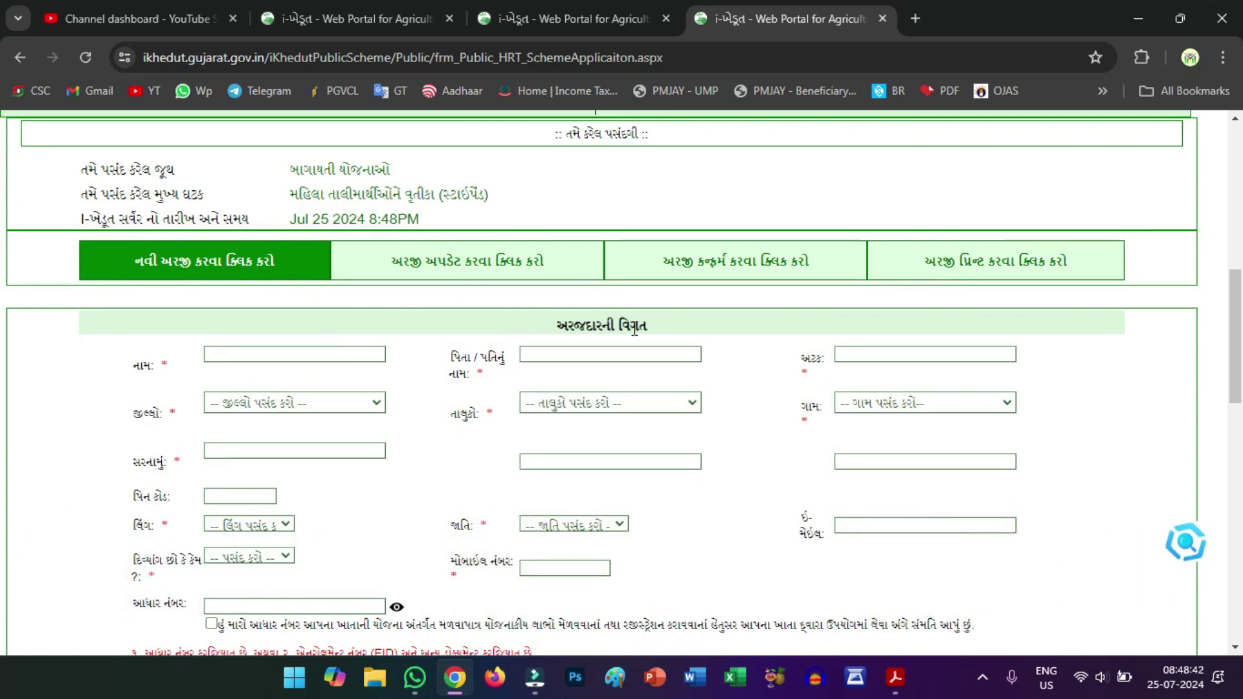
Examine the applicant section's fields for name, father's or husband's name, surname, district, taluka, village and address.
triple_click(649, 325)
left_click(488, 321)
scroll(410, 299, "down", 1)
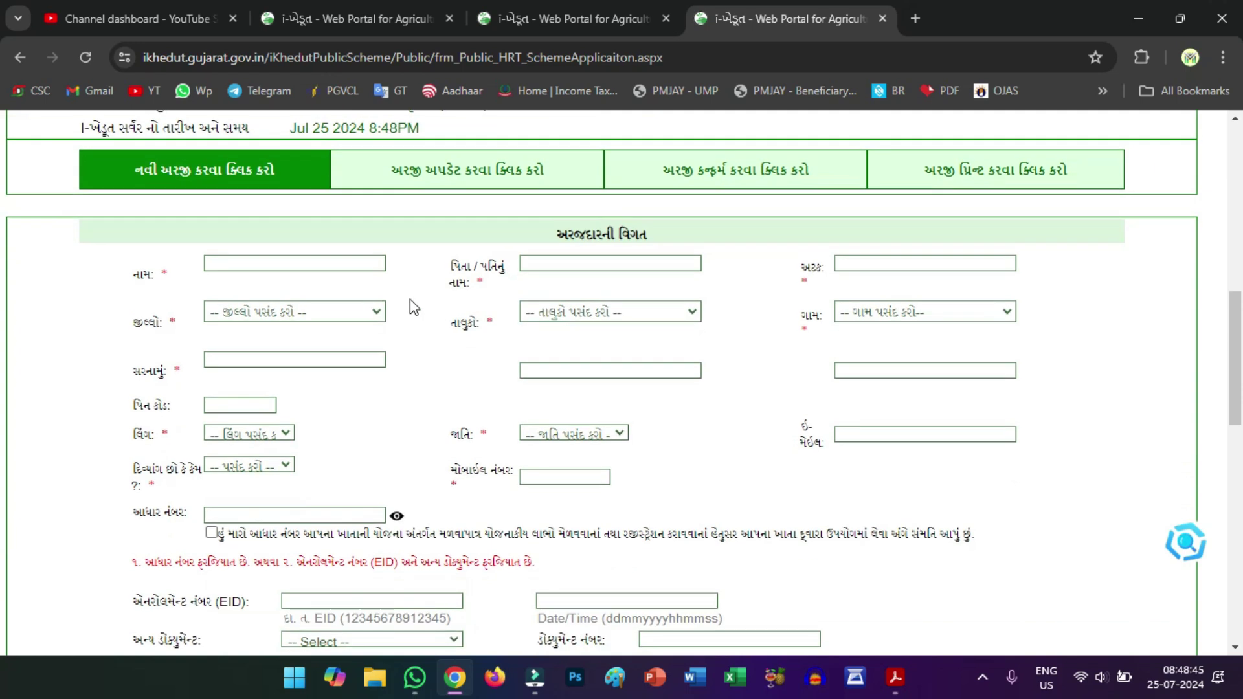
left_click(545, 265)
left_click(855, 265)
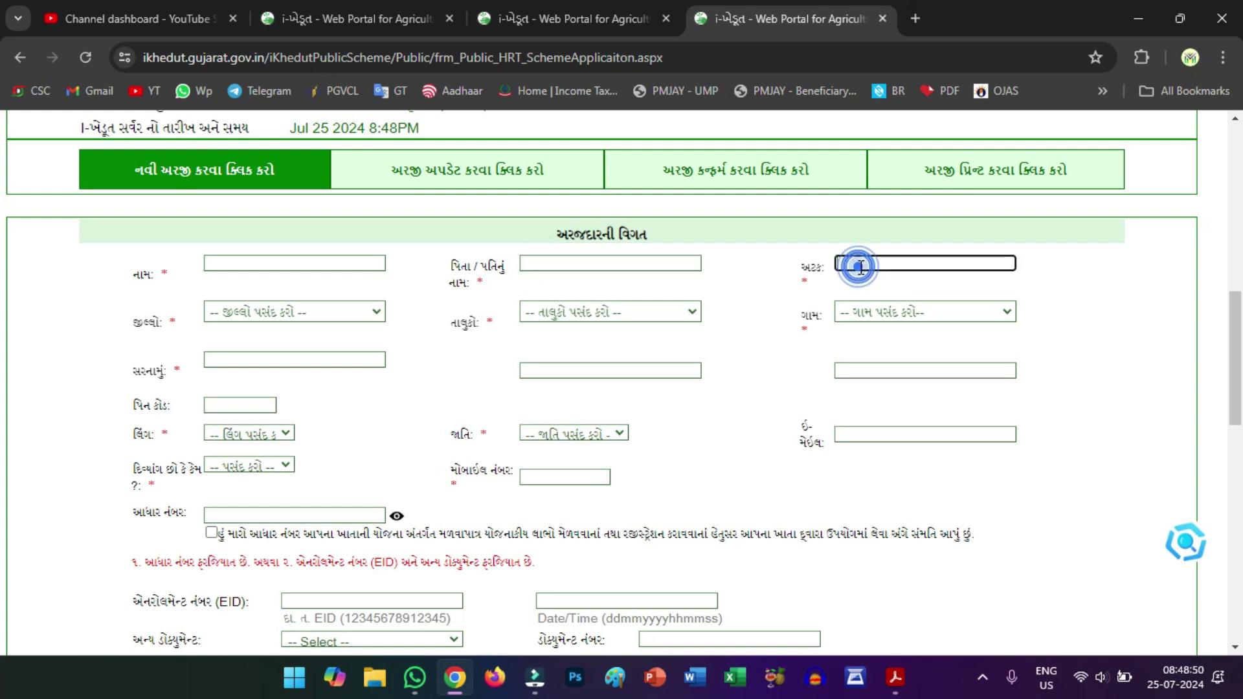
left_click(348, 332)
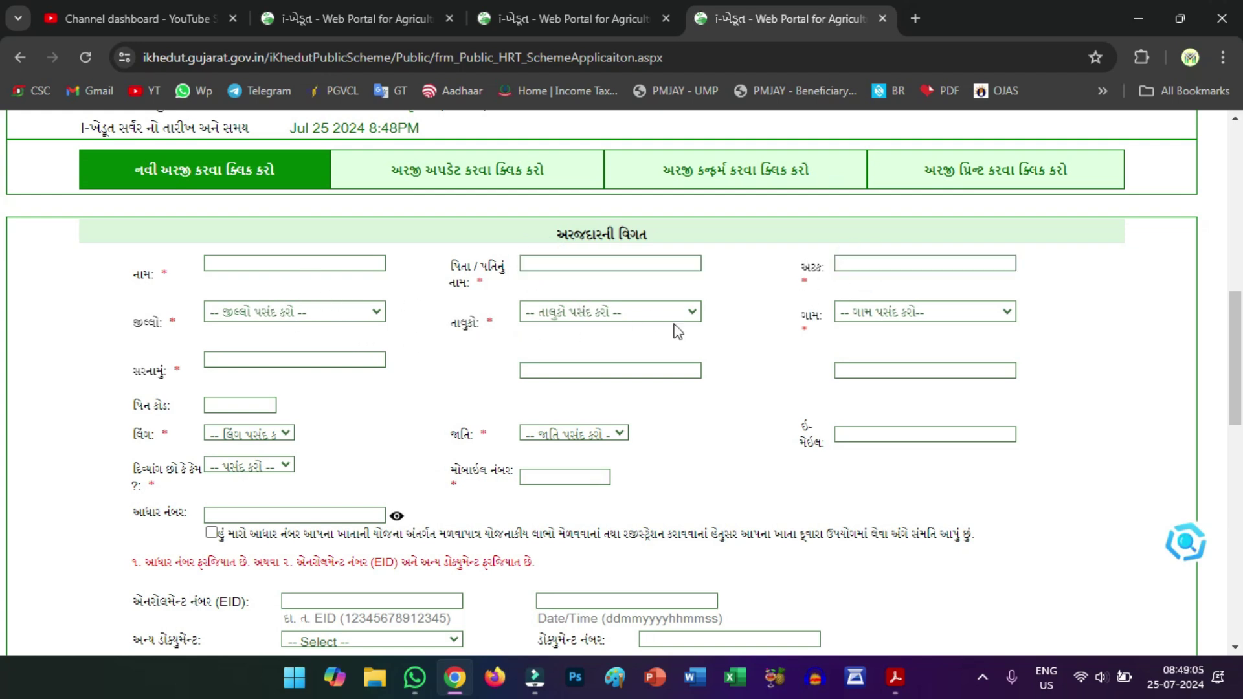
left_click(297, 378)
scroll(592, 374, "down", 1)
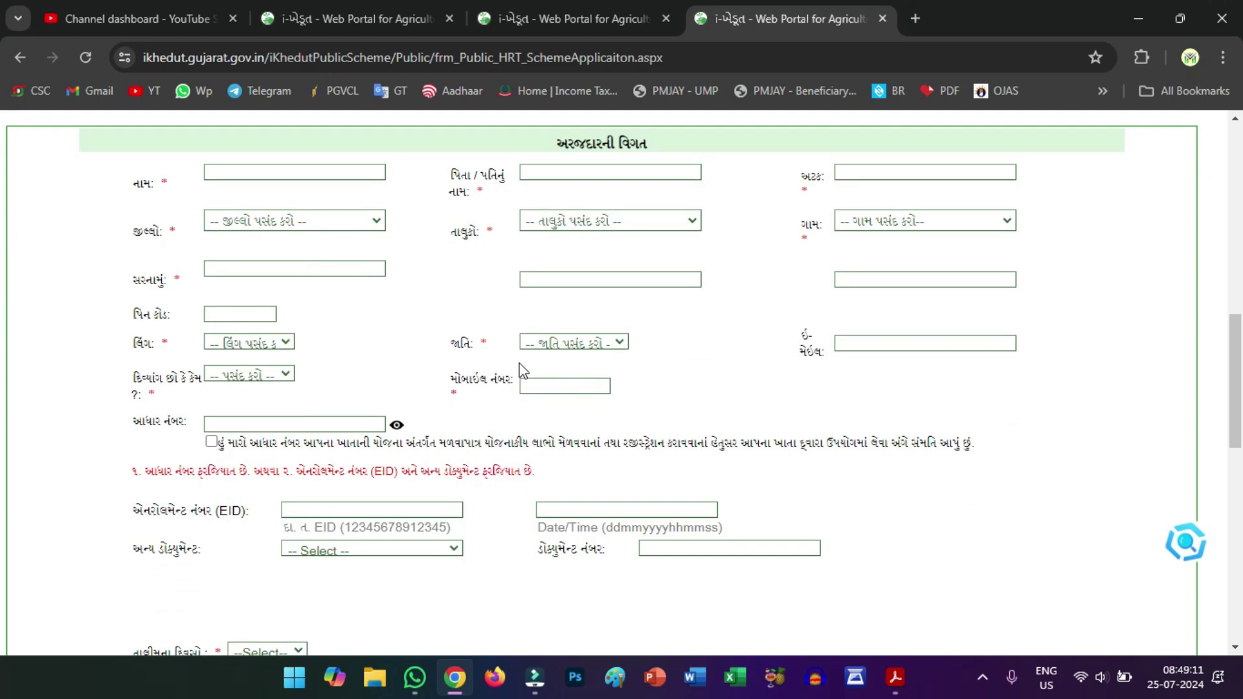
Examine the caste options, the Aadhaar, enrolment and other document fields, and the training-days choices without selecting any.
left_click(587, 342)
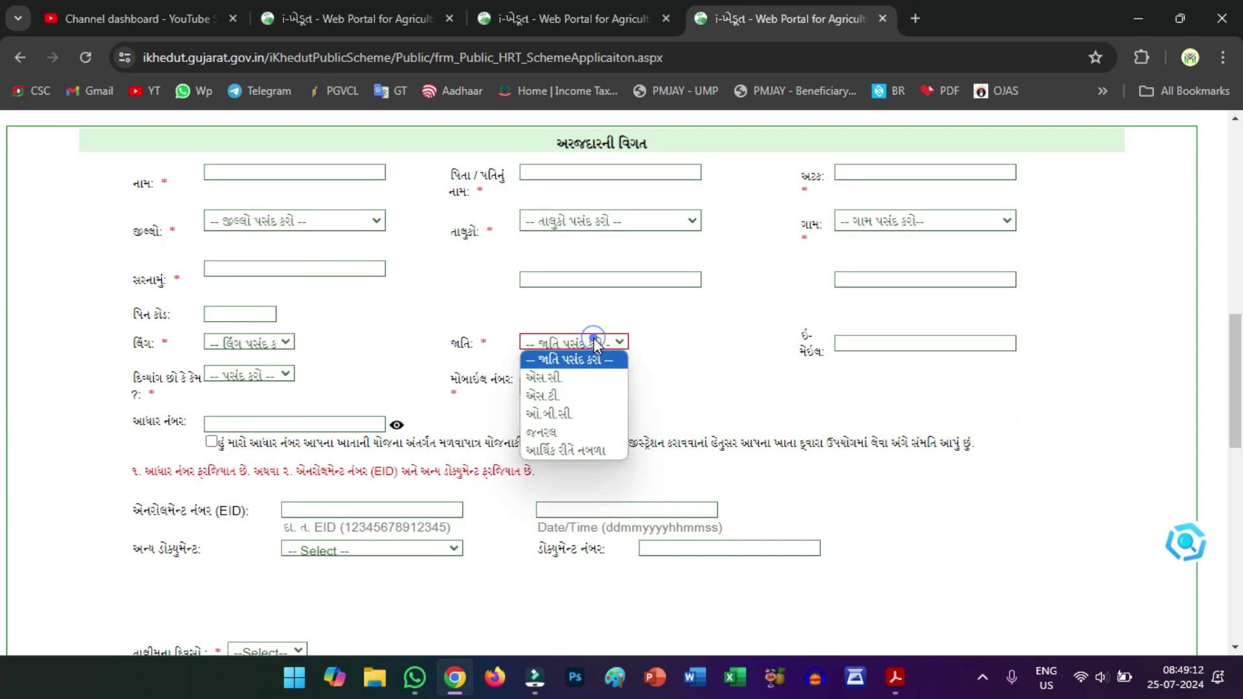
left_click(658, 413)
scroll(495, 417, "down", 1)
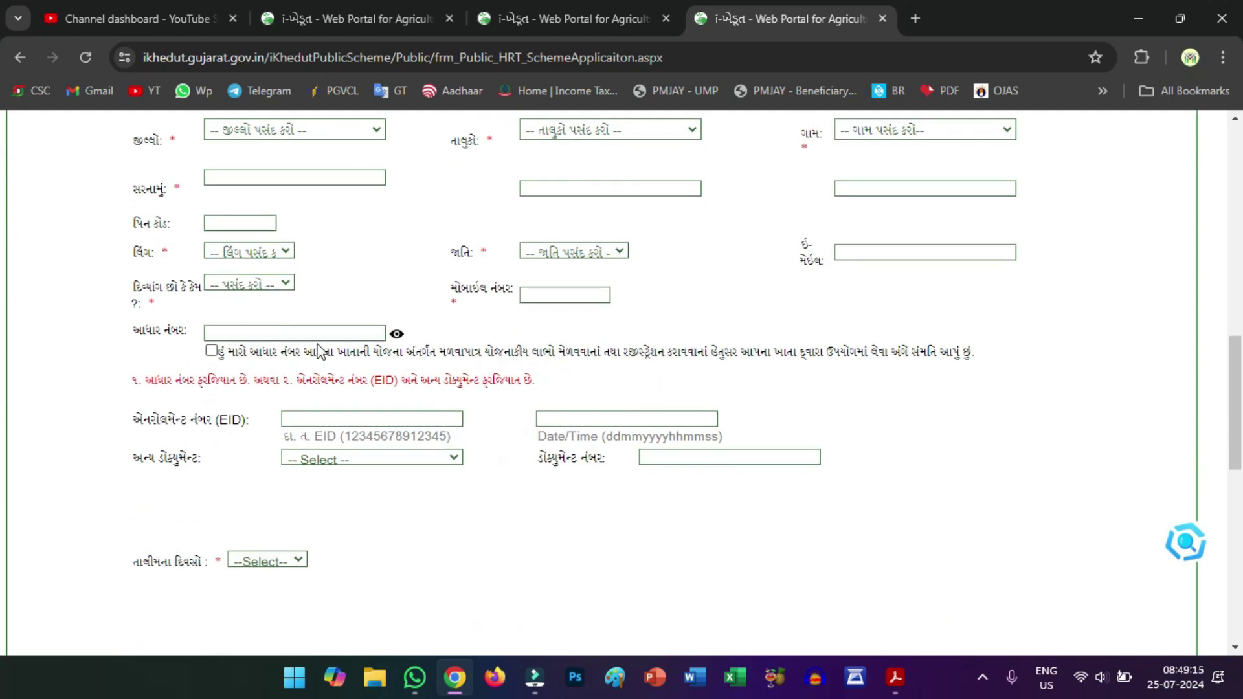
scroll(343, 356, "down", 1)
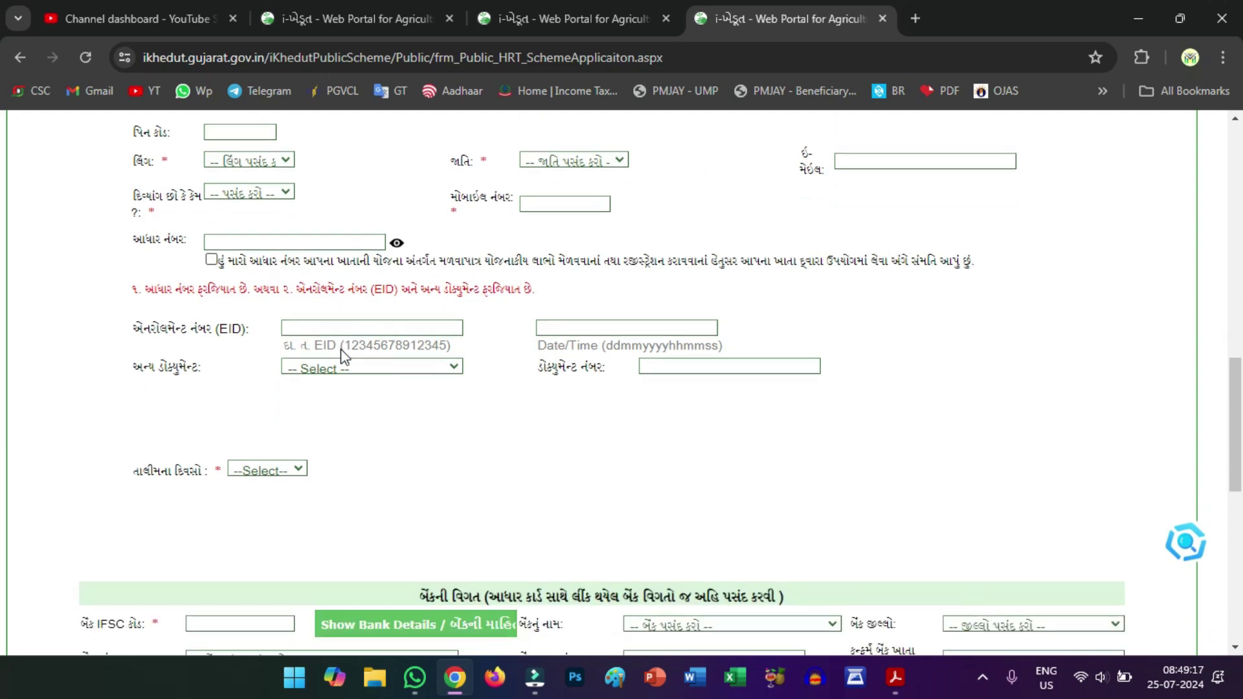
scroll(355, 386, "down", 1)
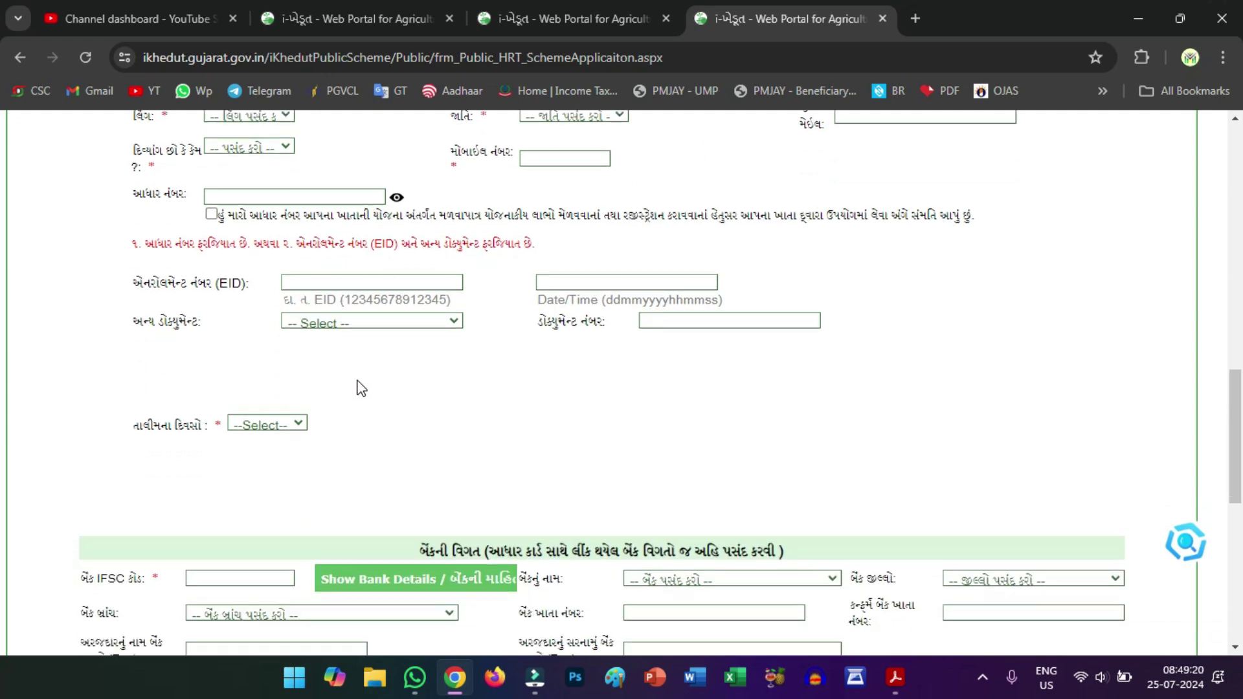
left_click(295, 380)
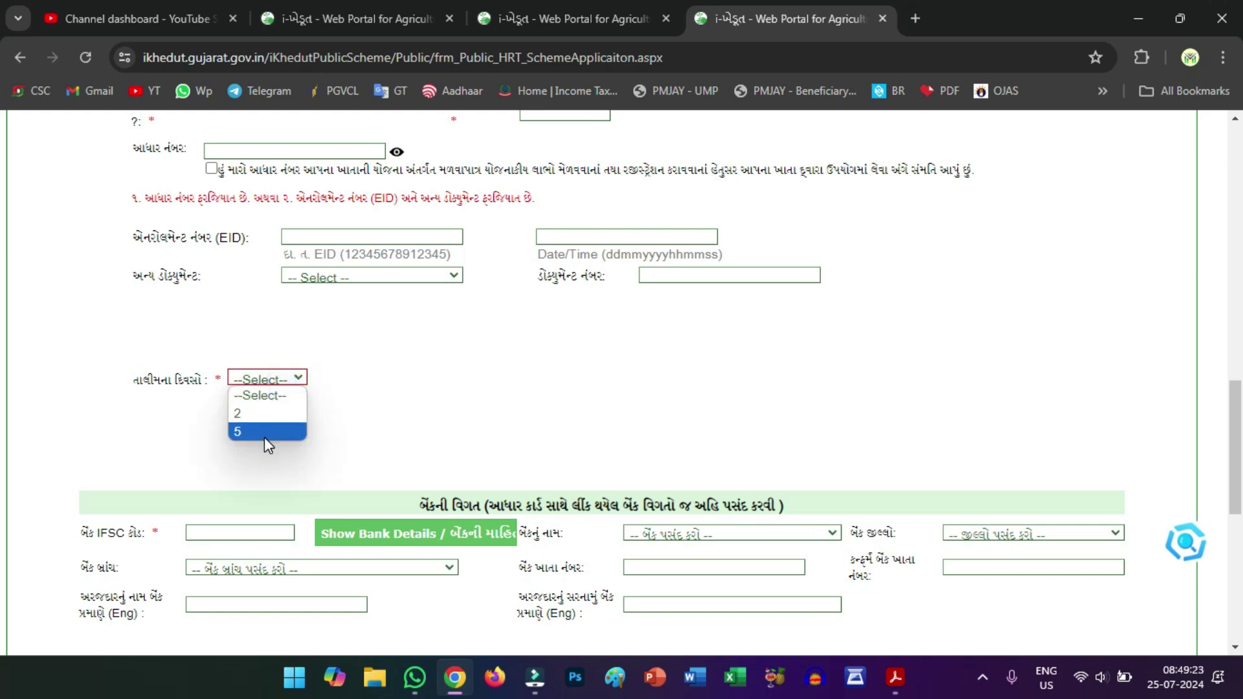
left_click(387, 422)
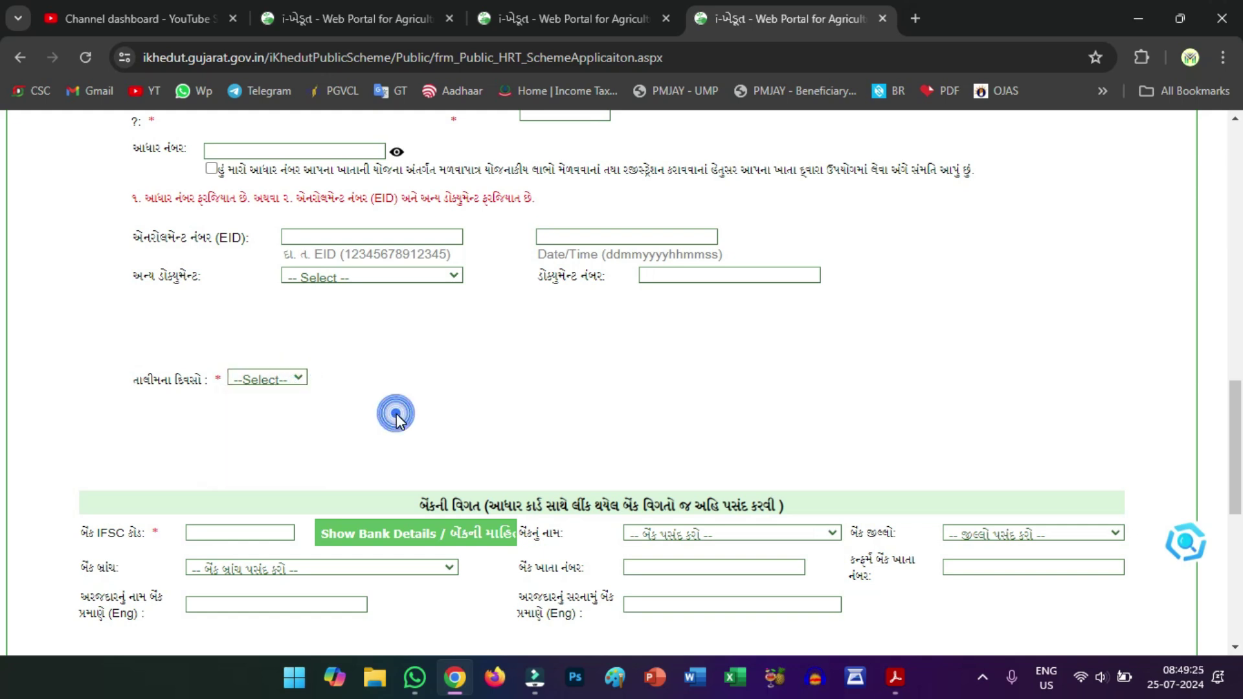
Examine the bank section's fields for IFSC code, bank name, district, branch, account number and its confirmation, and the applicant's name and surname.
scroll(404, 408, "down", 1)
scroll(407, 401, "down", 2)
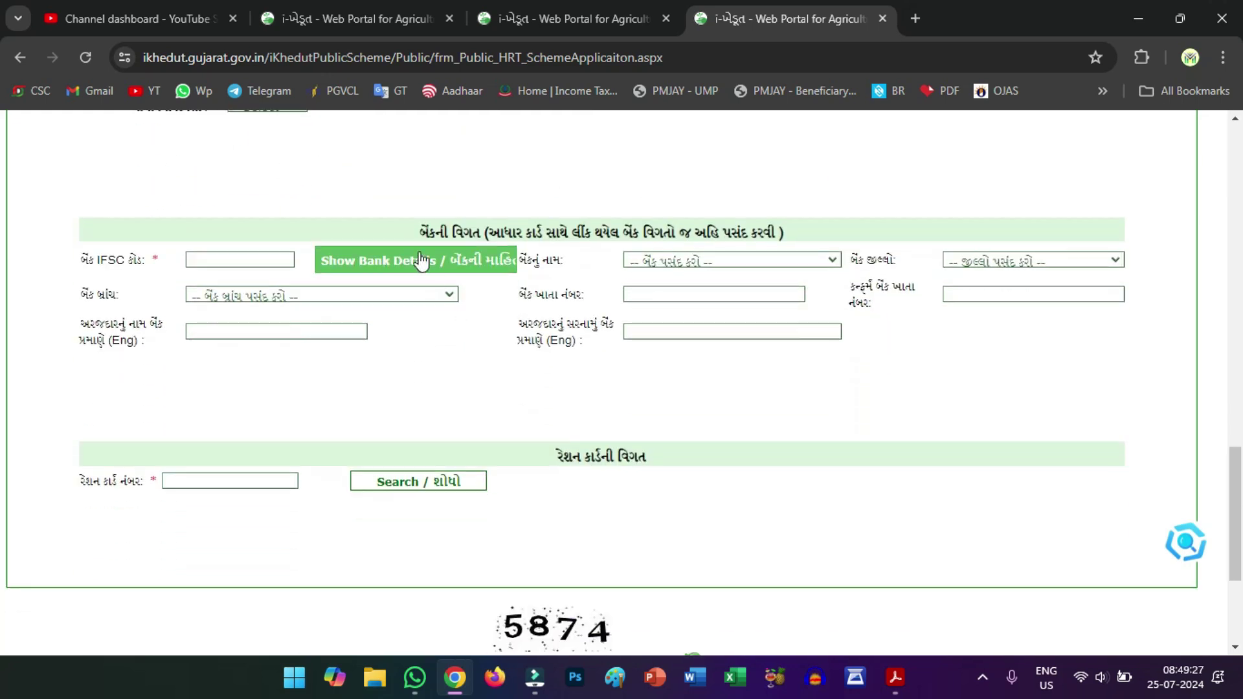
left_click_drag(422, 229, 489, 233)
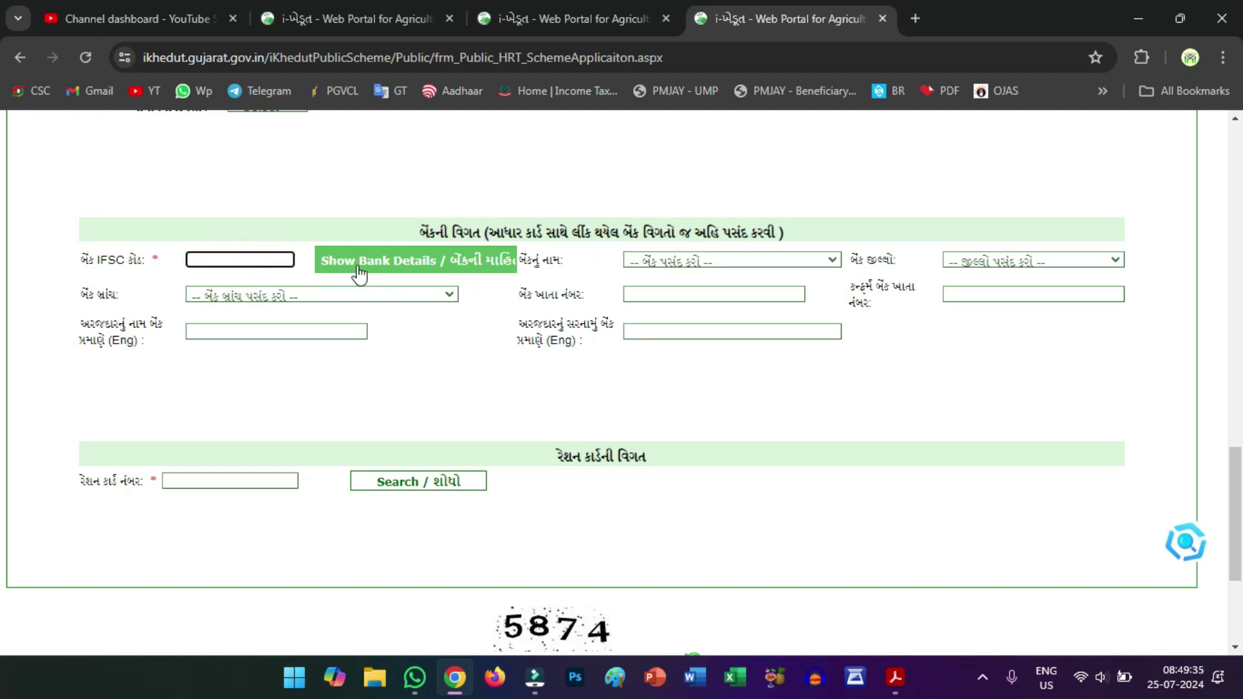
left_click(683, 262)
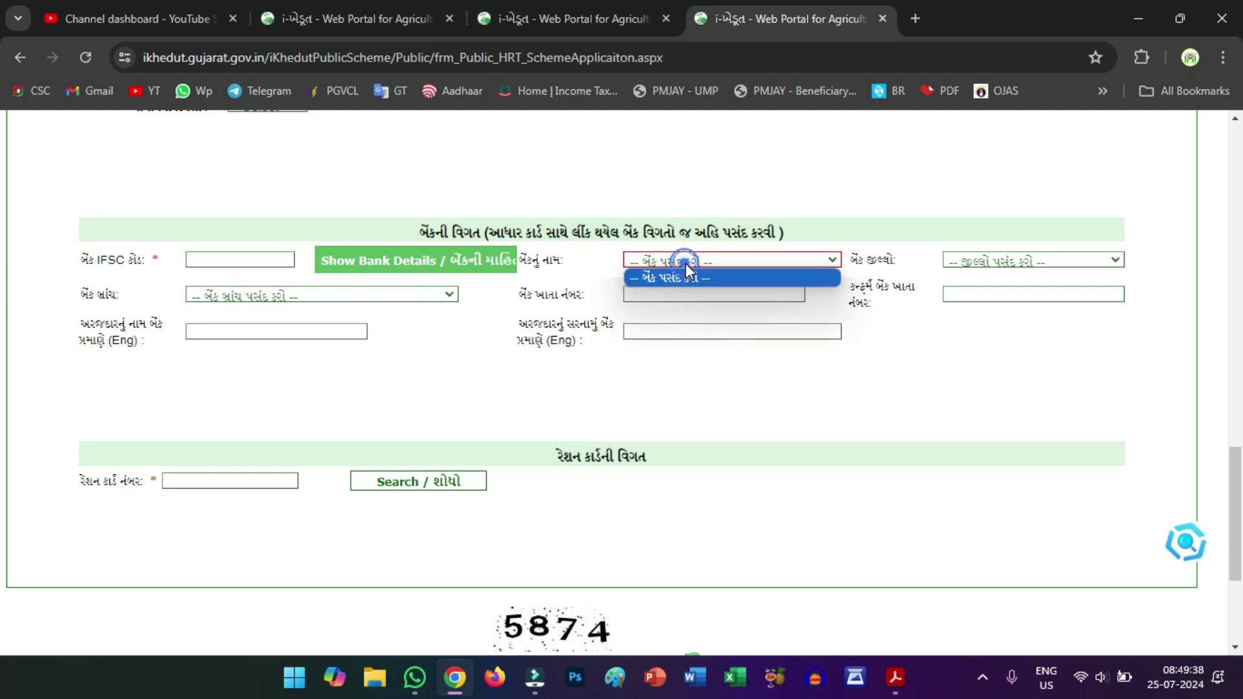
left_click(992, 262)
left_click(914, 393)
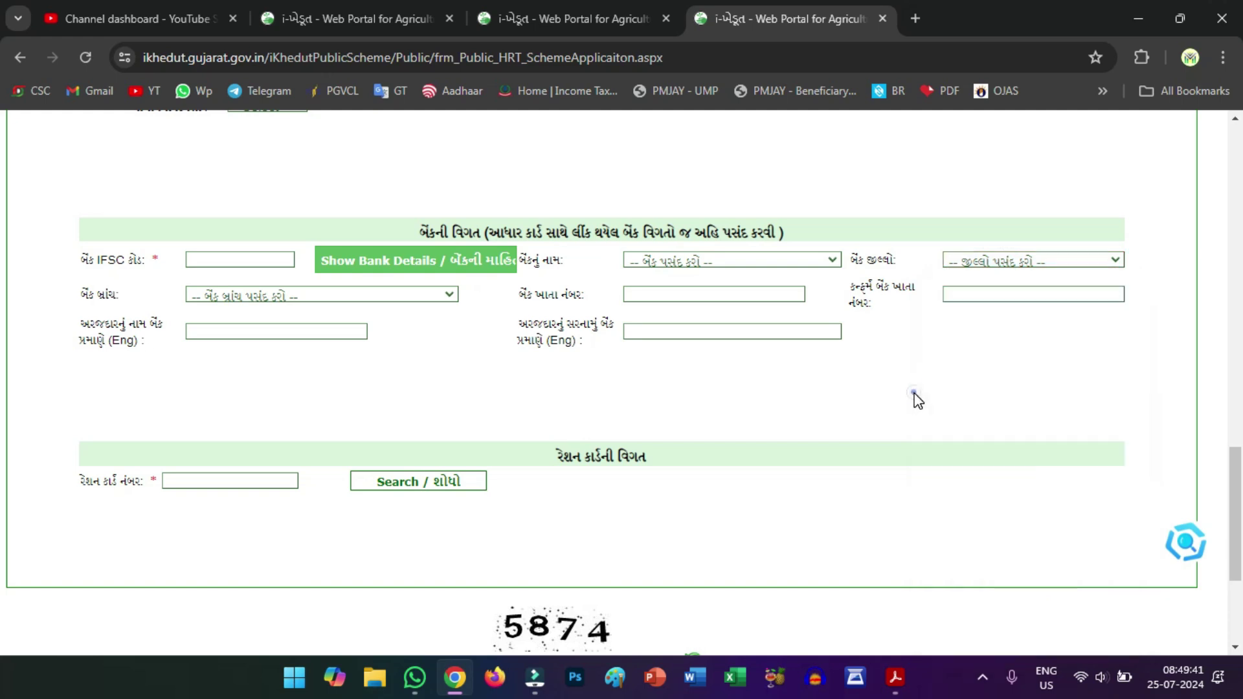
left_click(303, 295)
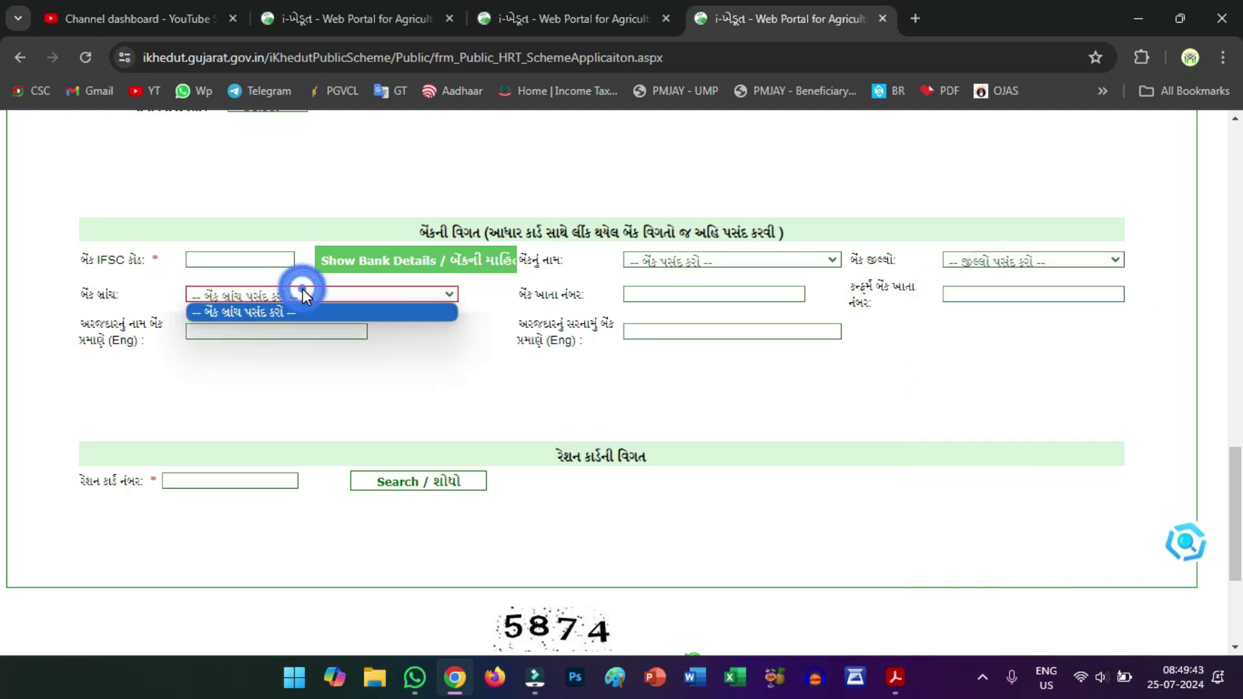
left_click(274, 312)
left_click(686, 294)
left_click(966, 293)
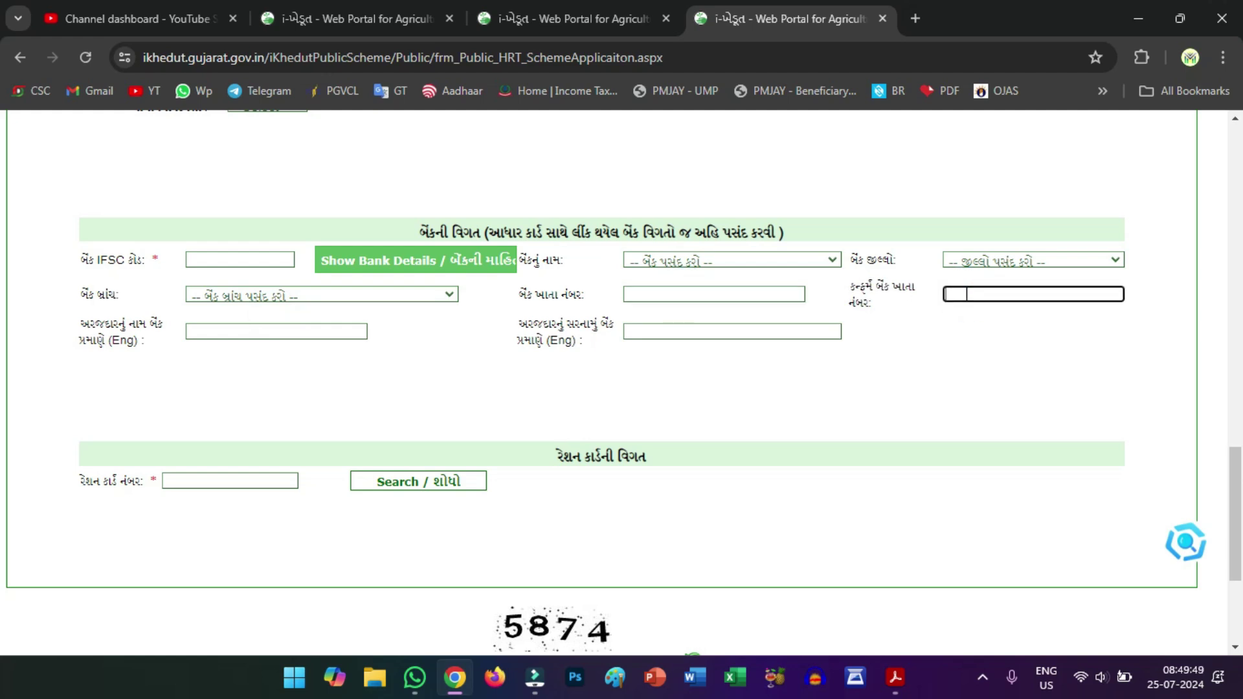
left_click(252, 331)
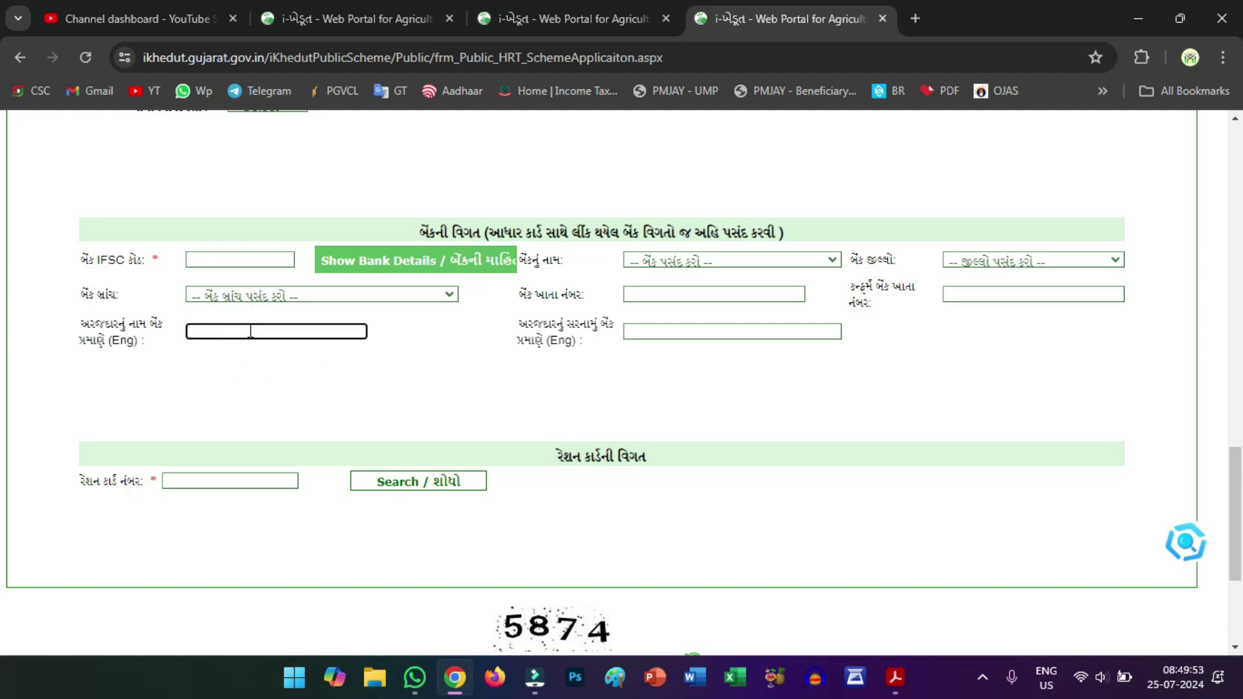
left_click(639, 333)
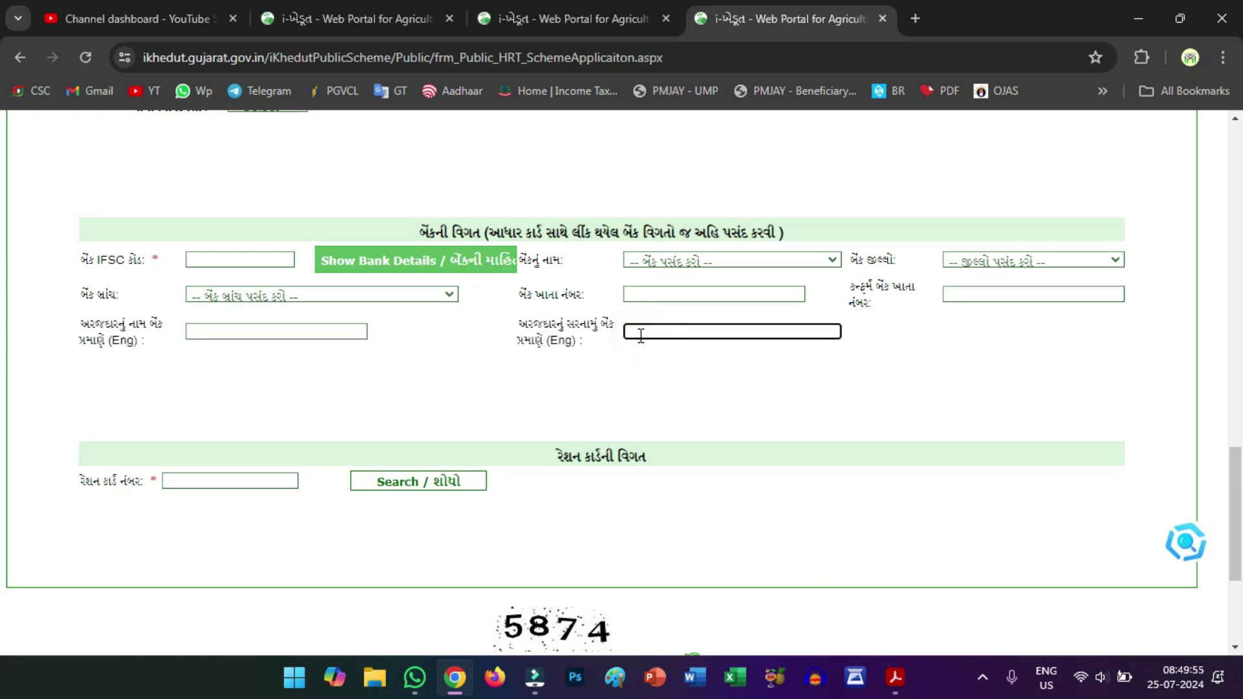
Examine the ration card number field and the captcha code field at the end of the application form.
scroll(603, 355, "down", 3)
left_click_drag(560, 218, 652, 234)
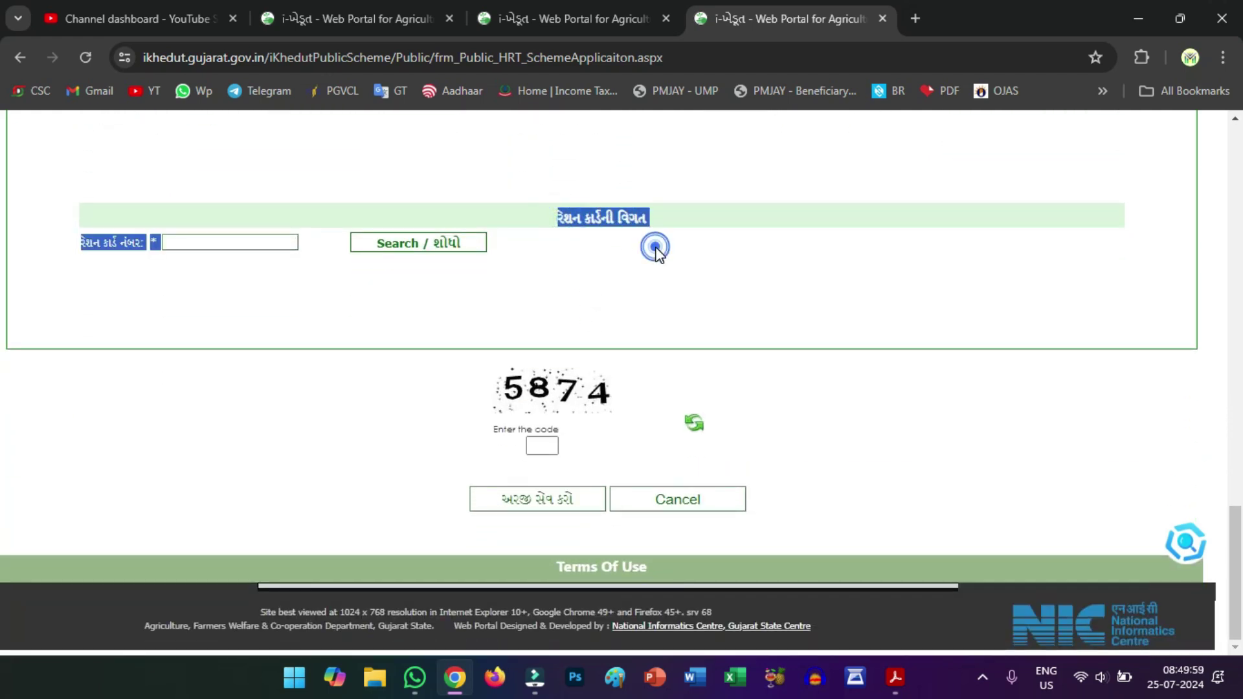
left_click(655, 250)
left_click(238, 241)
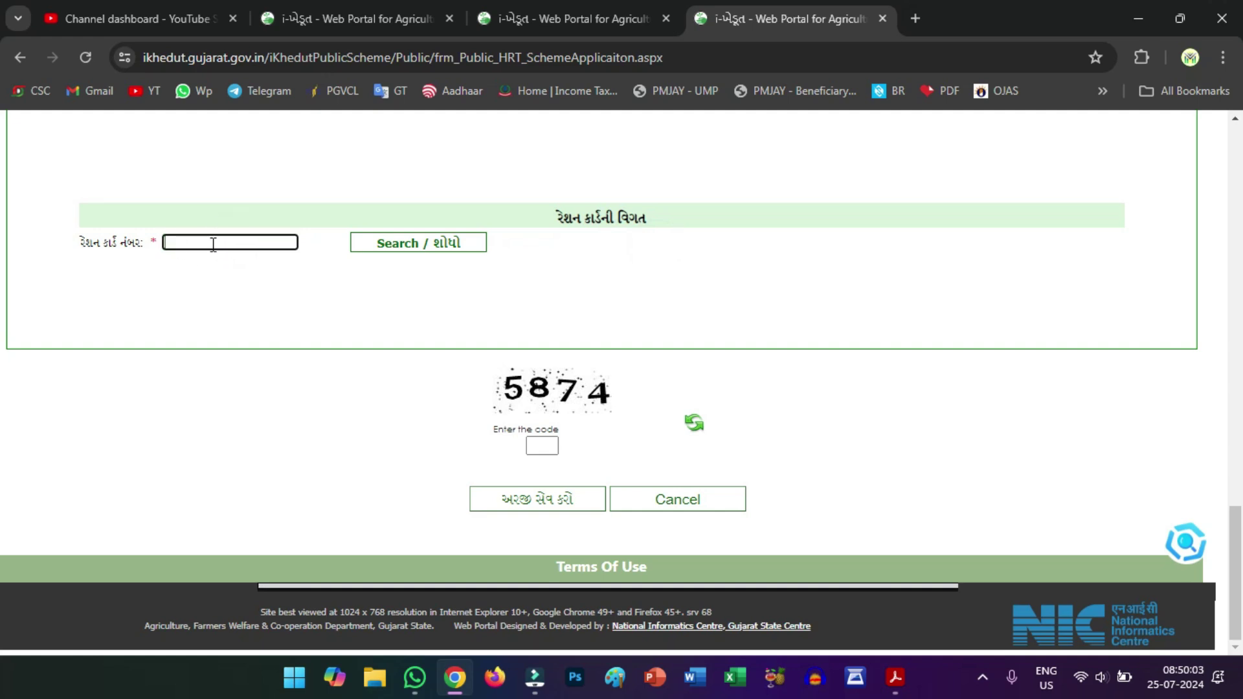
left_click(539, 445)
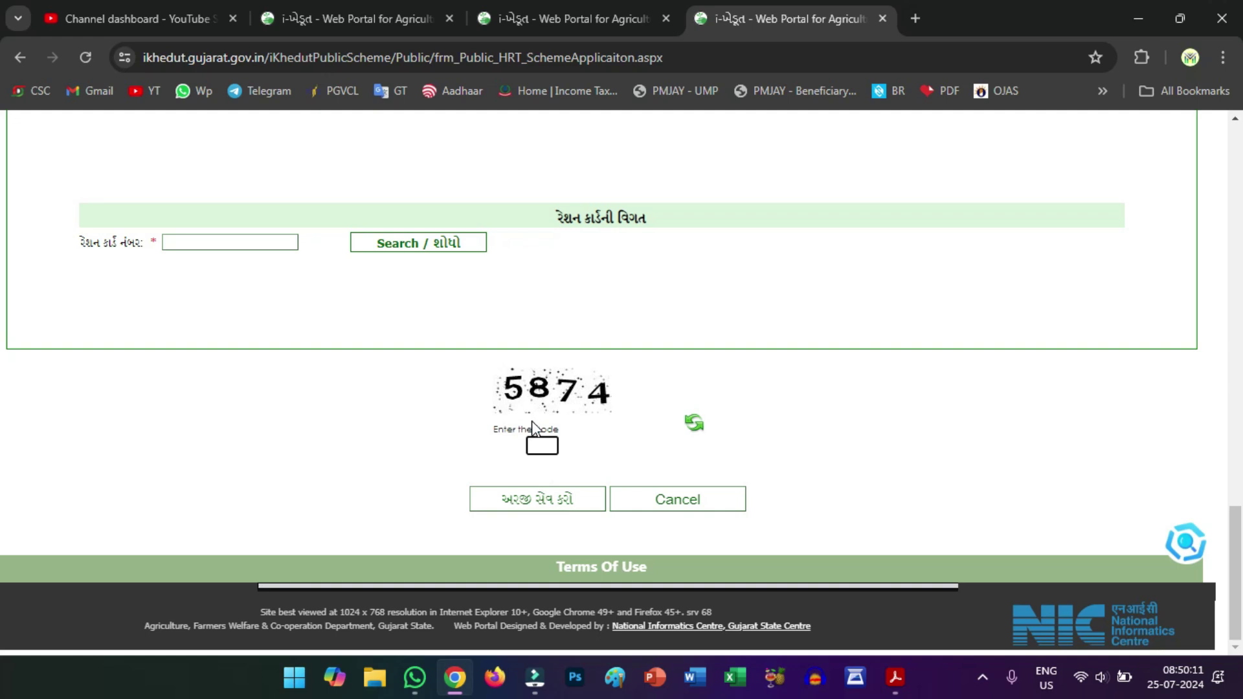
Open the application confirmation section (અરજી કન્ફર્મ) for the selected stipend scheme.
scroll(588, 371, "up", 4)
scroll(588, 370, "up", 13)
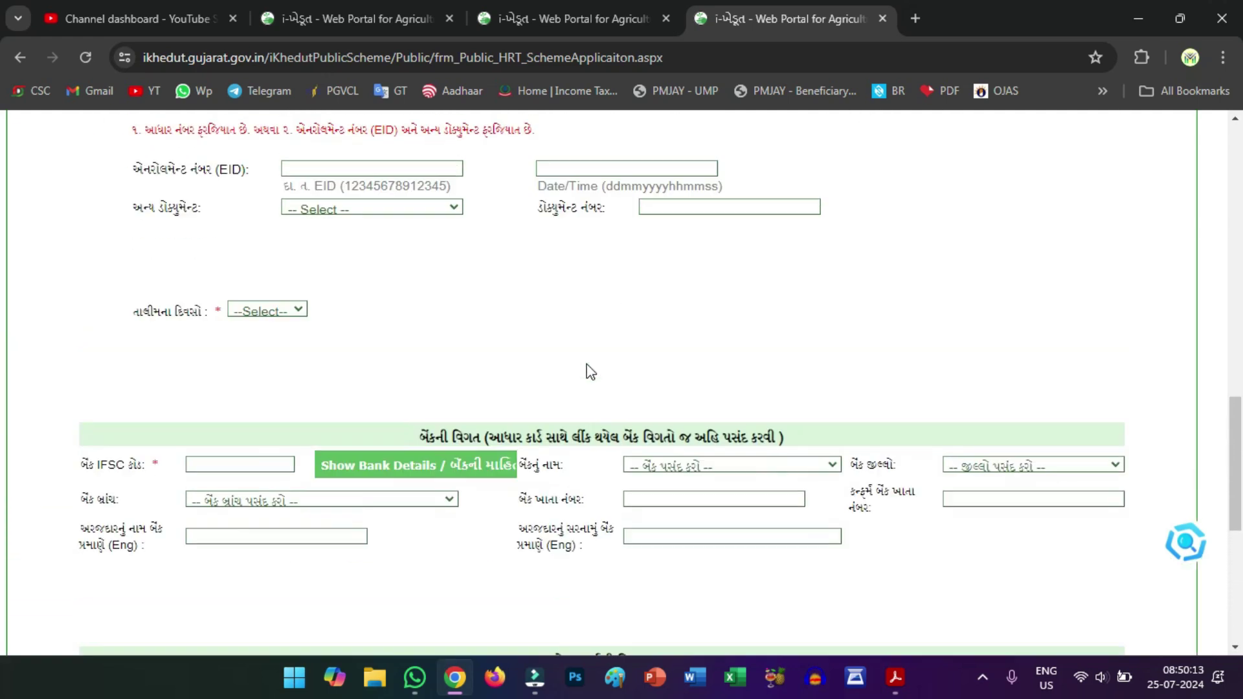
scroll(588, 366, "up", 3)
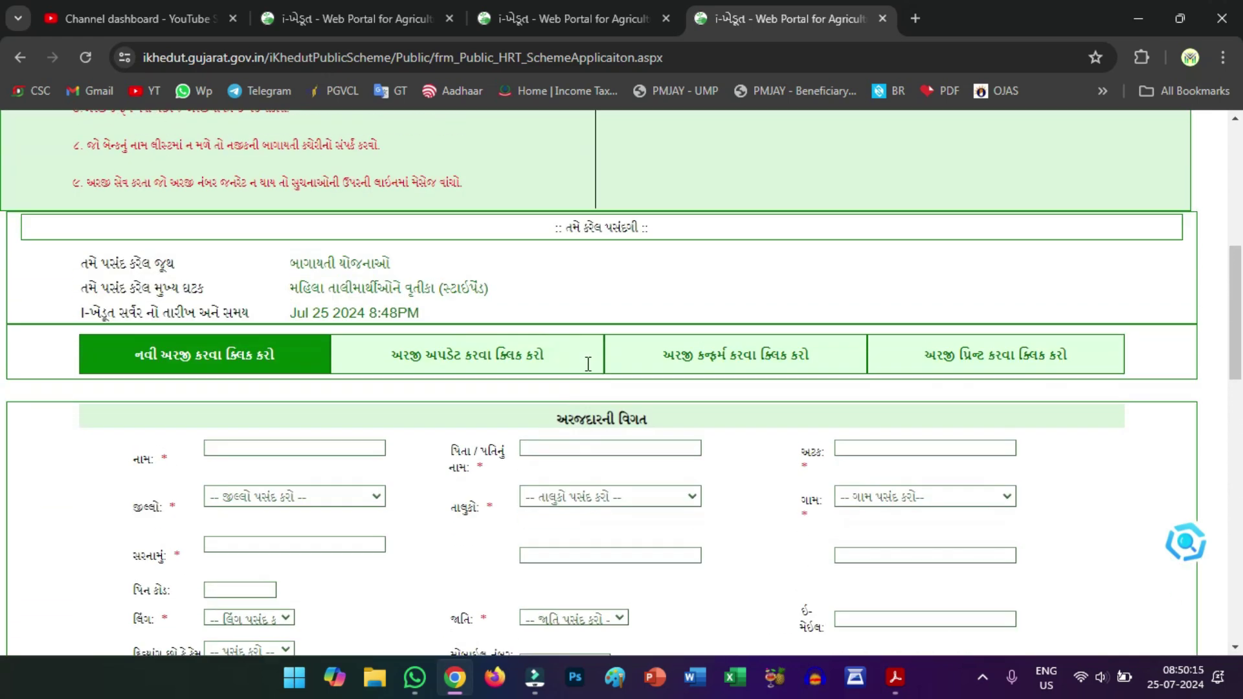
scroll(600, 372, "up", 6)
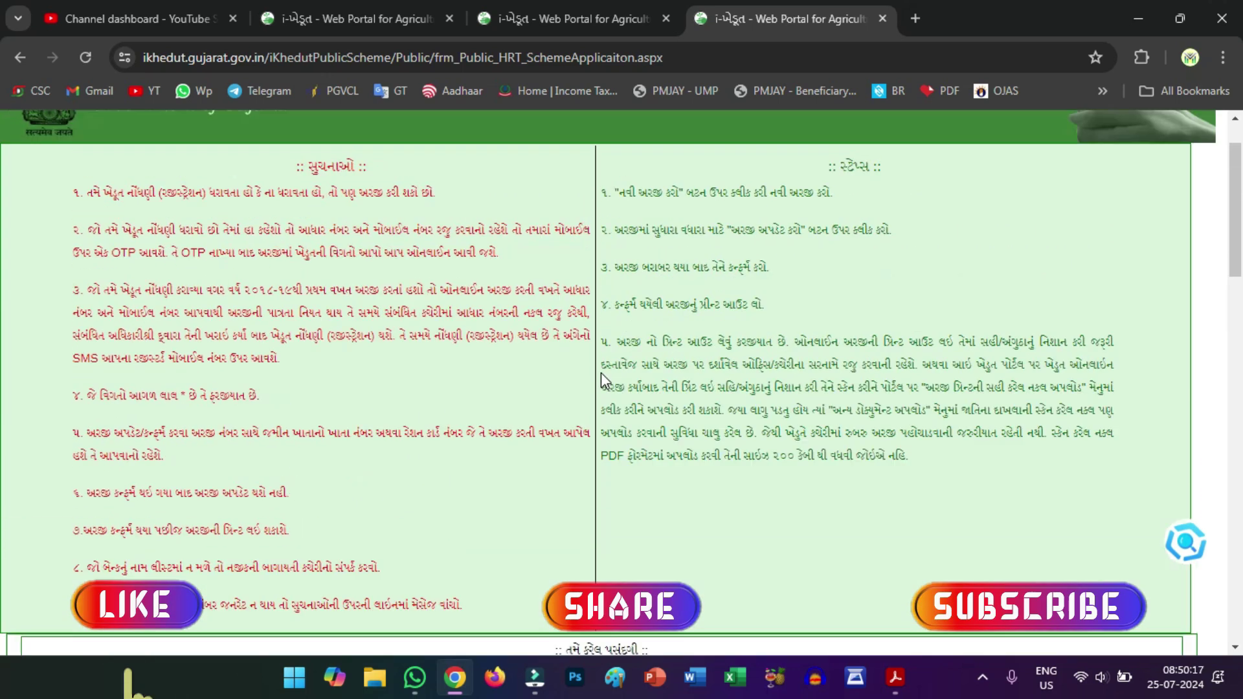
scroll(601, 372, "down", 5)
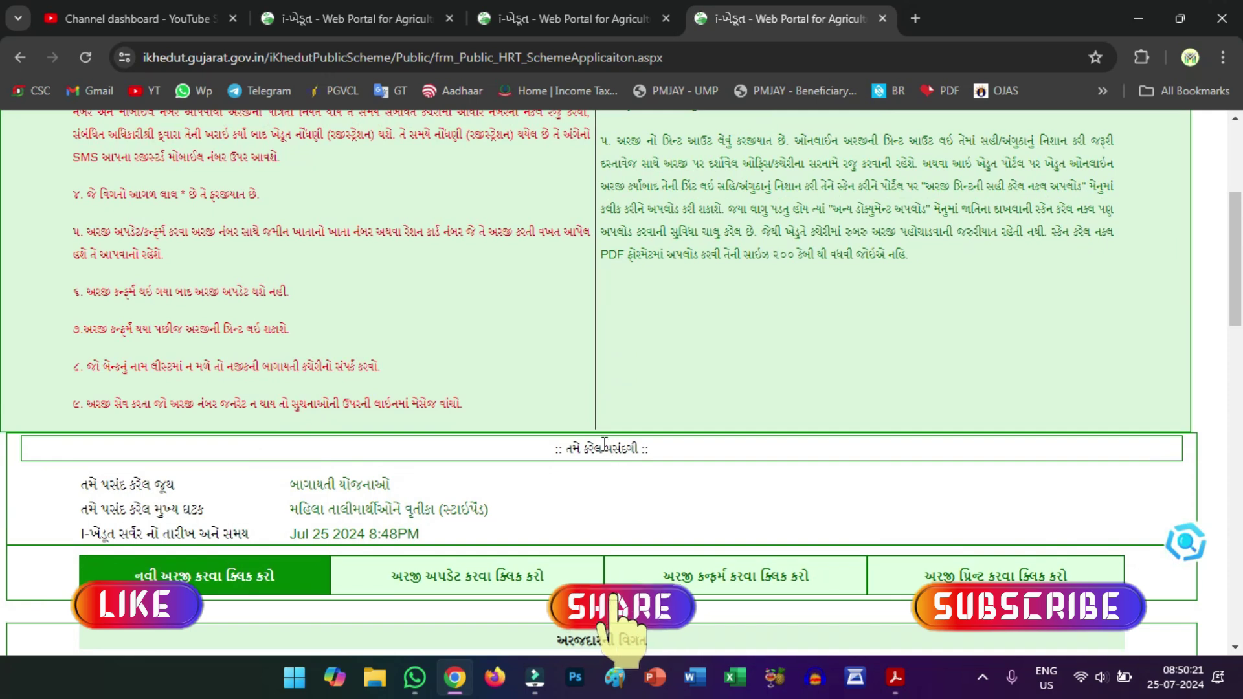
left_click(766, 582)
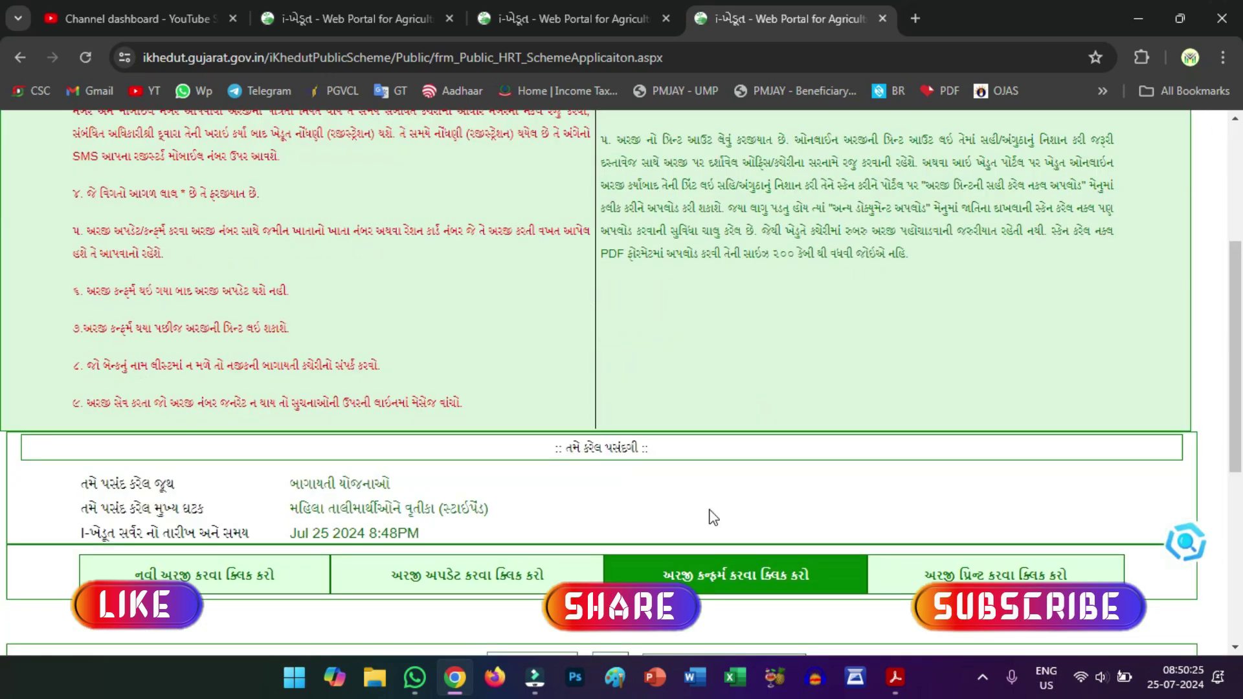
Examine the confirmation section's application, land account and ration card number fields, and enter the captcha code without searching.
scroll(710, 511, "down", 3)
left_click(661, 391)
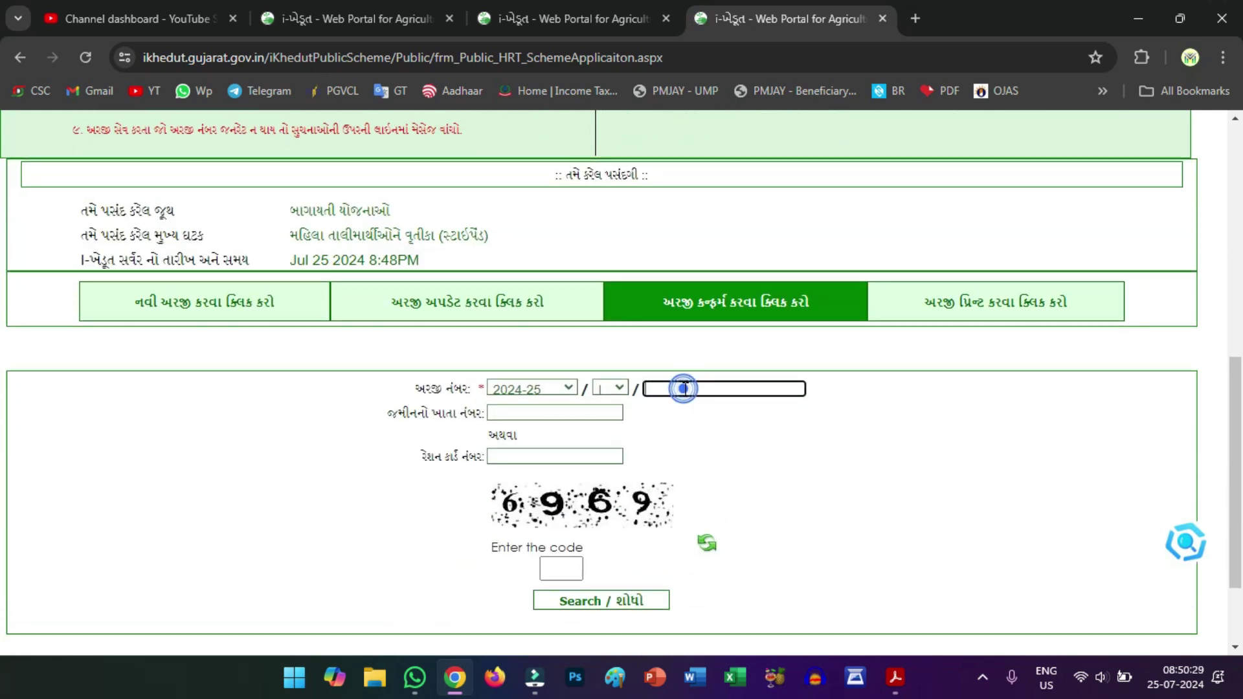
left_click(578, 412)
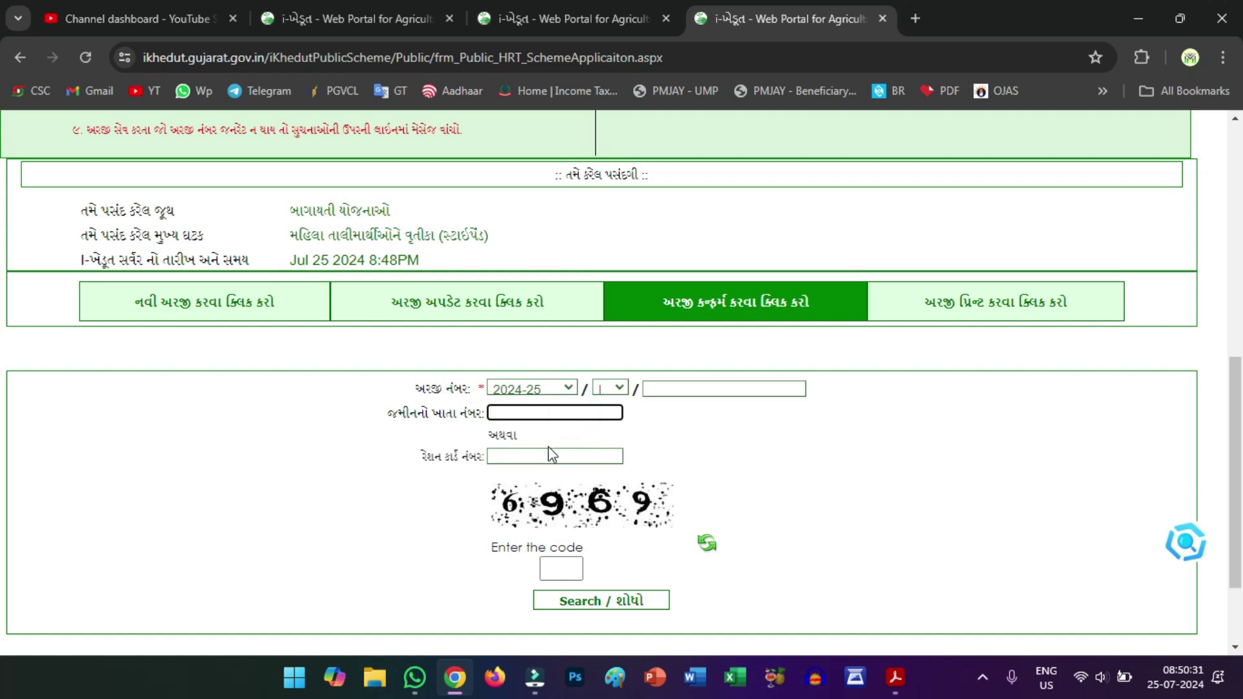
left_click(512, 457)
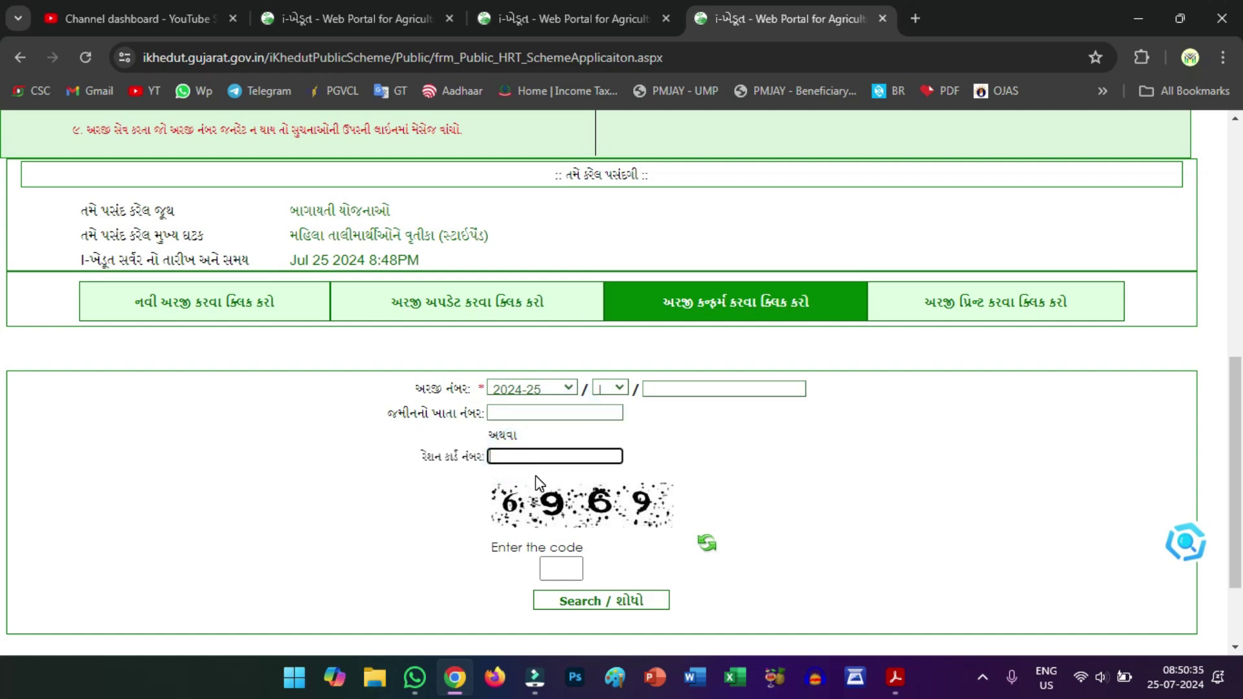
left_click(565, 561)
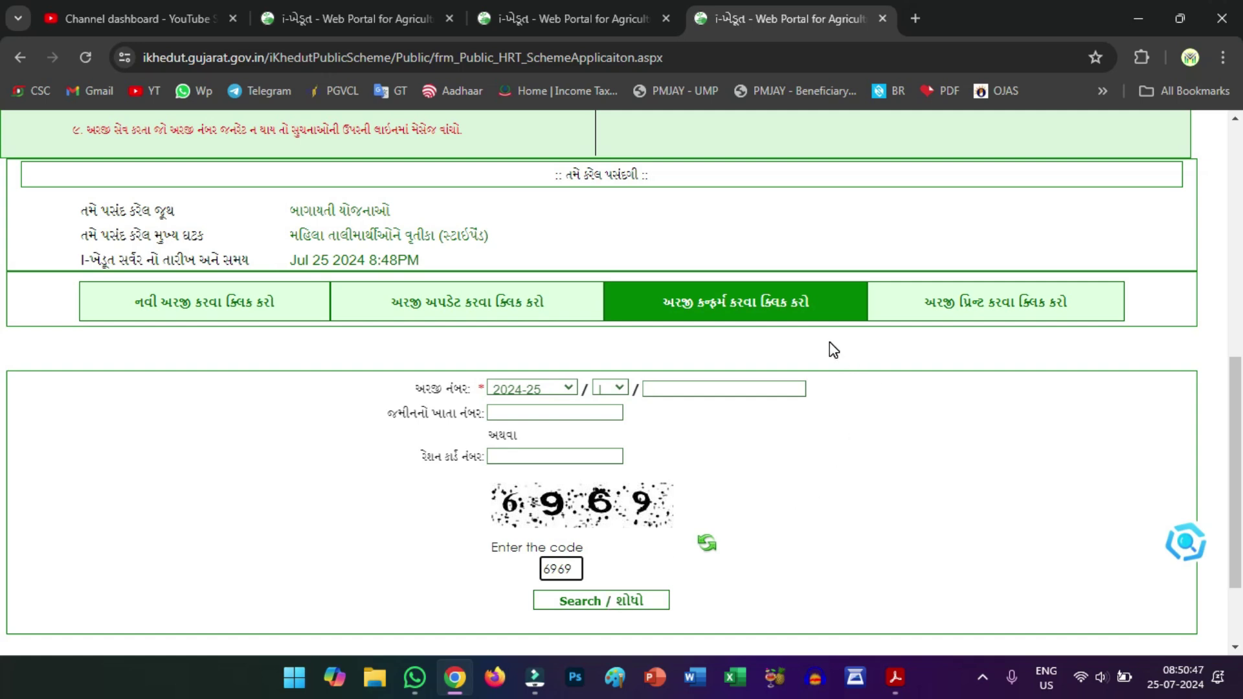
Open the application print section (અરજી પ્રિન્ટ), and close the two scheme tabs to return to the portal's home page.
left_click(934, 305)
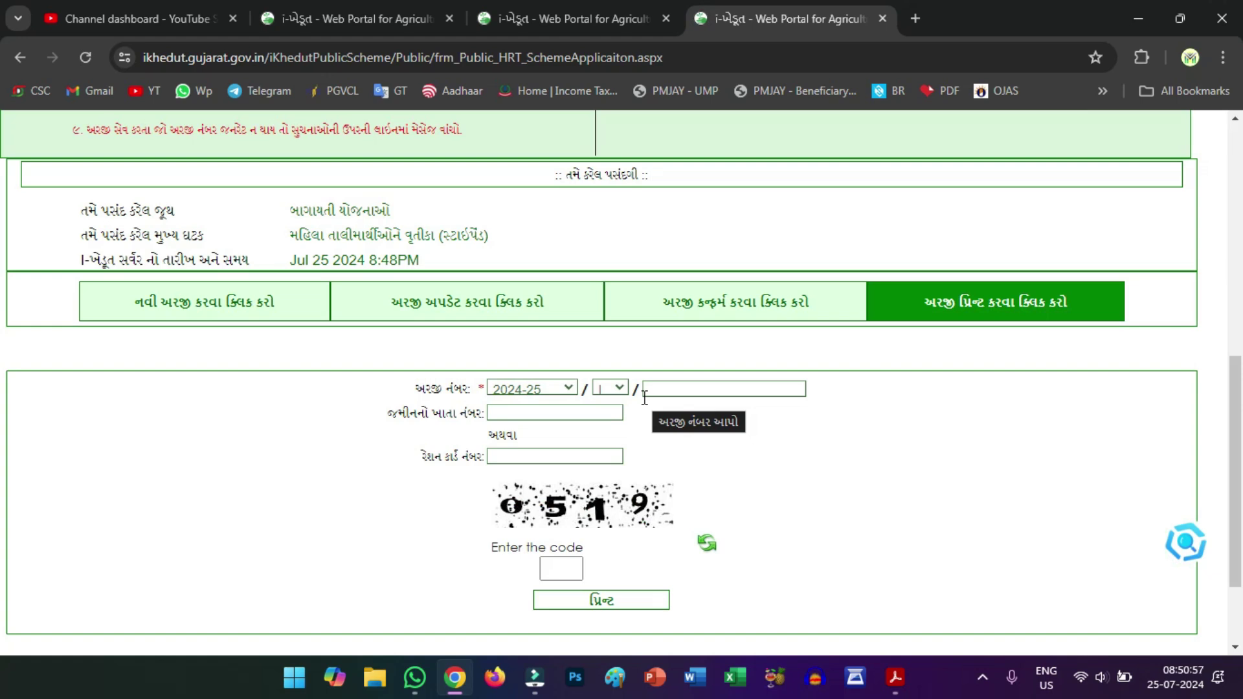
key("ctrl+w")
key("ctrl+w")
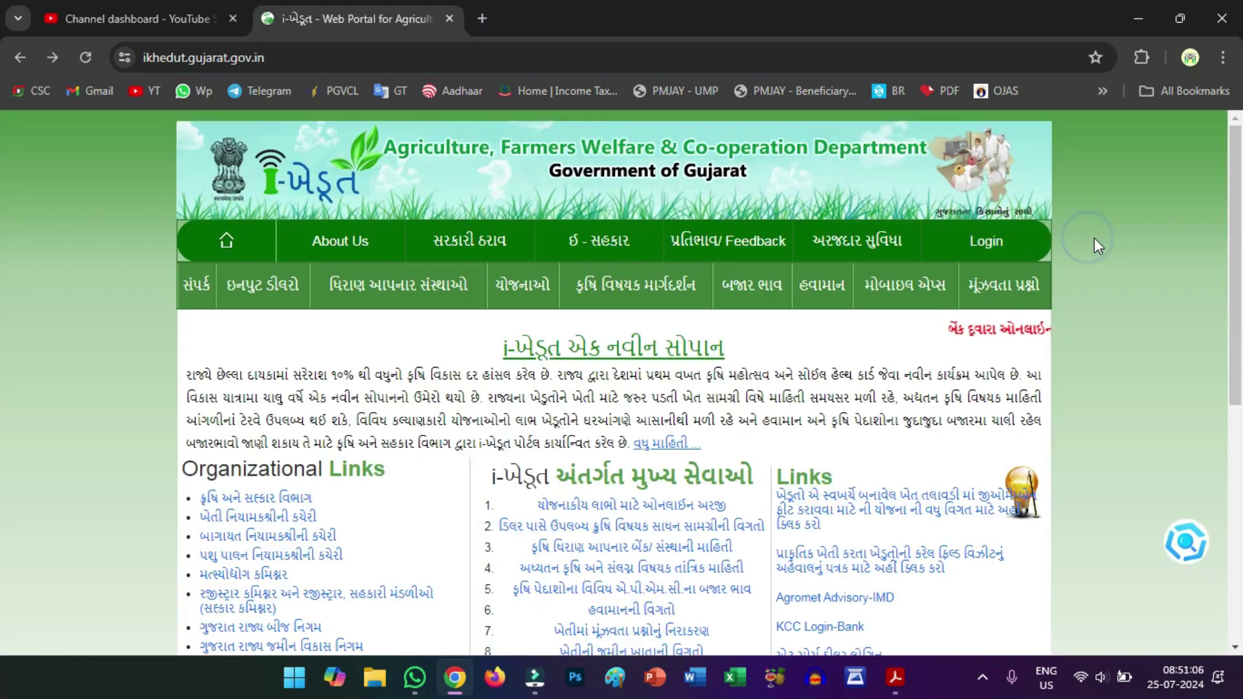